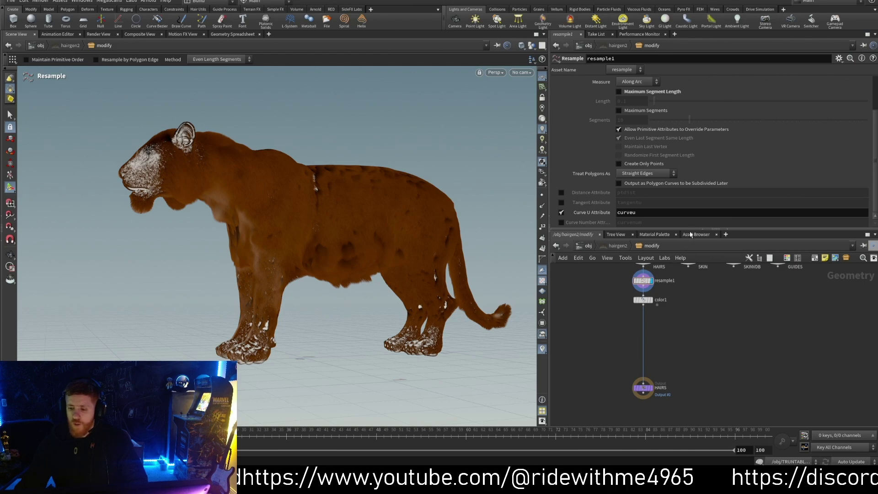
Insert a PARTING_LA49 node between color1 and the HAIRS output, with color1 feeding its first input.
left_click_drag(692, 228, 692, 142)
scroll(693, 297, "up", 3)
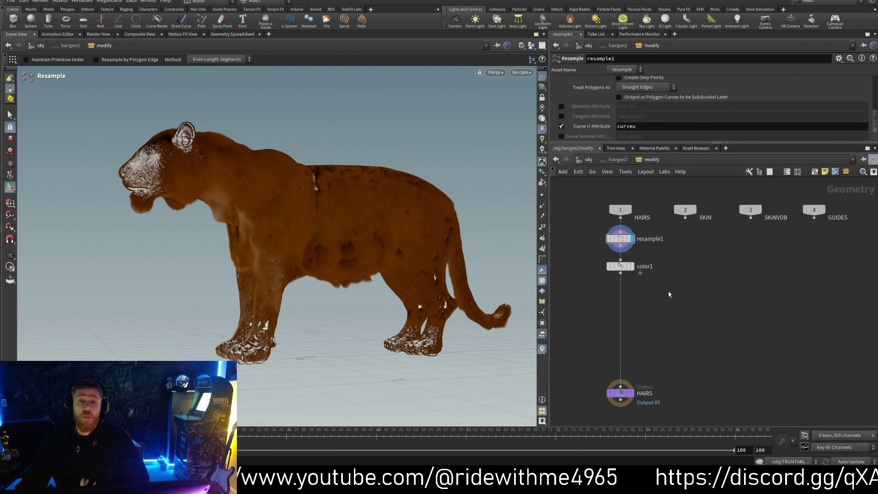
middle_click_drag(640, 323, 675, 315)
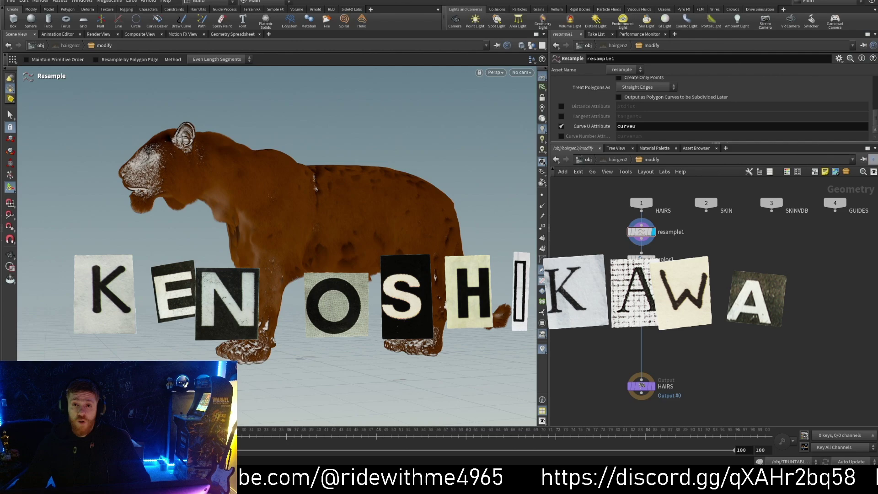
scroll(685, 320, "up", 3)
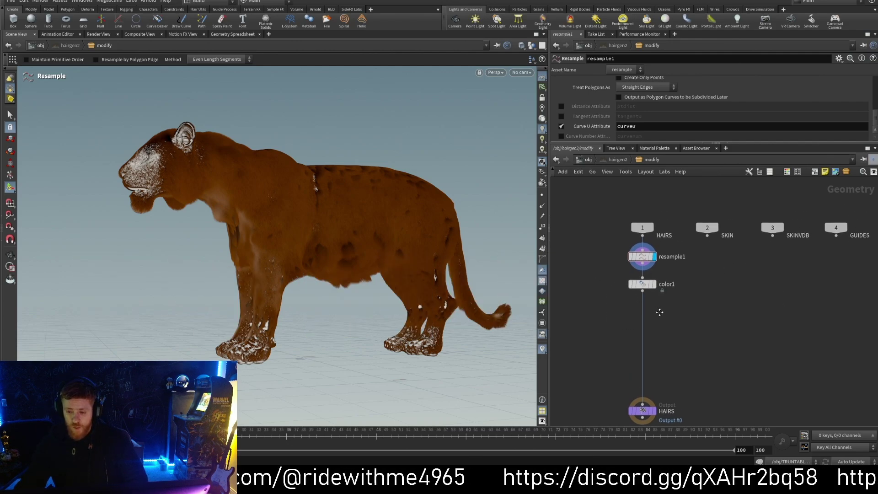
scroll(704, 335, "up", 2)
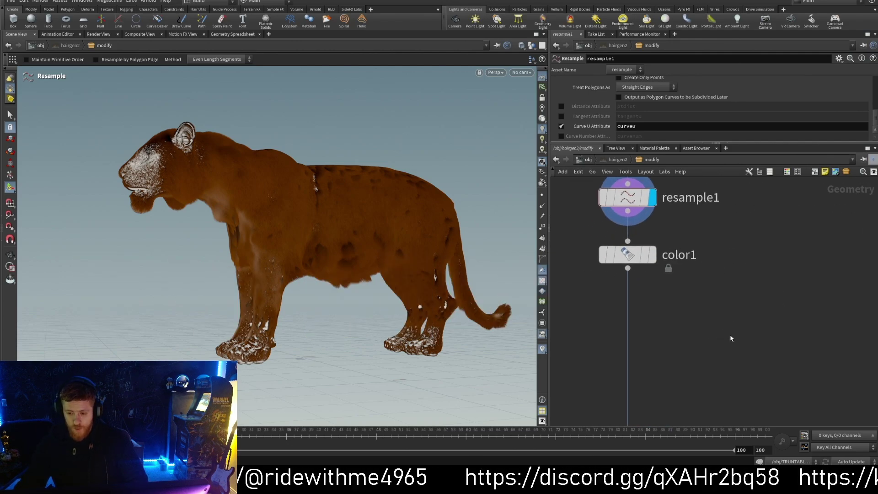
mouse_move(697, 315)
middle_mouse_down()
mouse_move(691, 261)
mouse_move(681, 270)
middle_mouse_up()
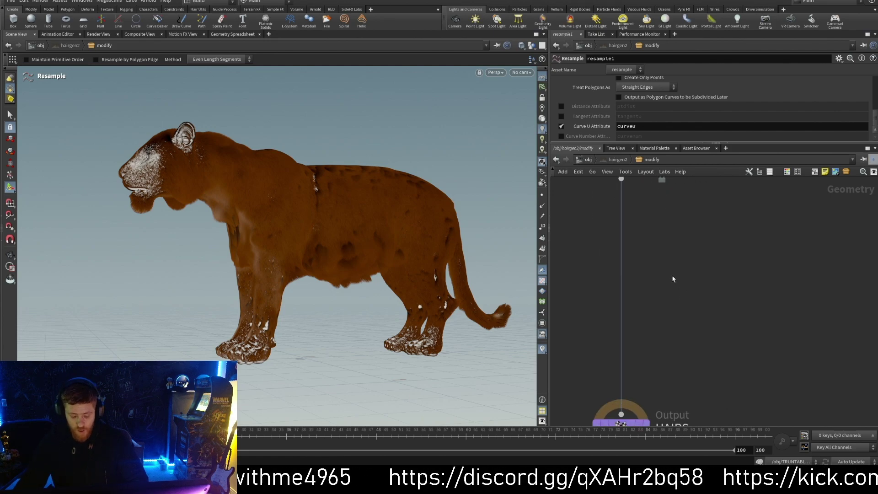
middle_click_drag(667, 278, 686, 316)
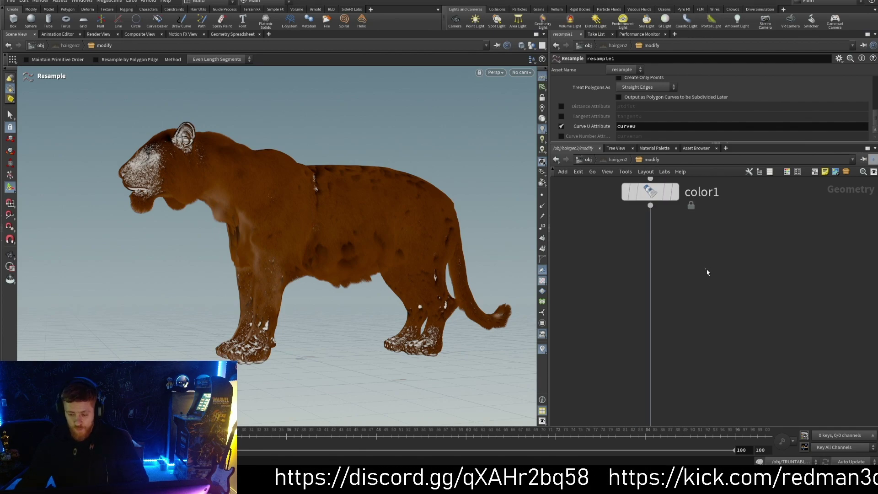
key("Tab")
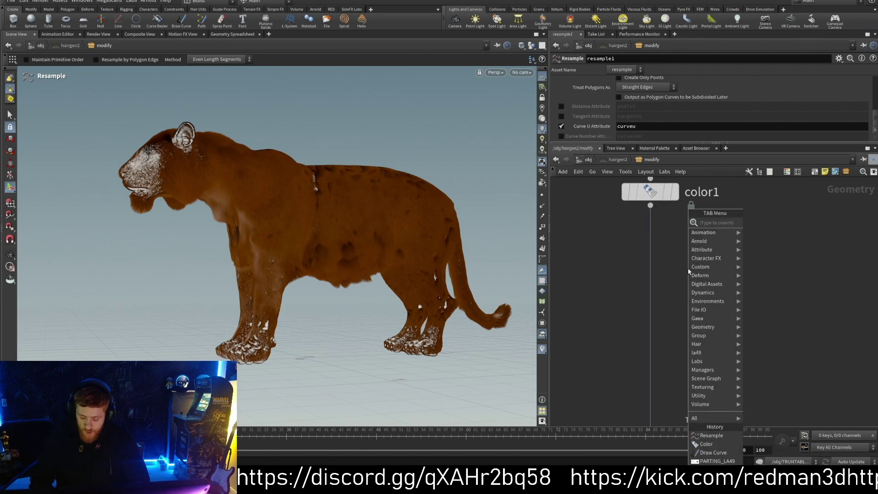
type("partin")
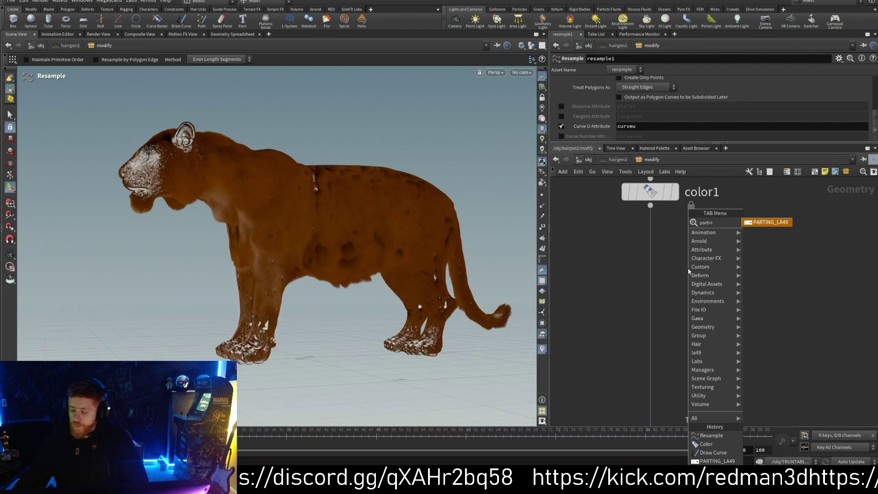
key("Return")
left_click(732, 343)
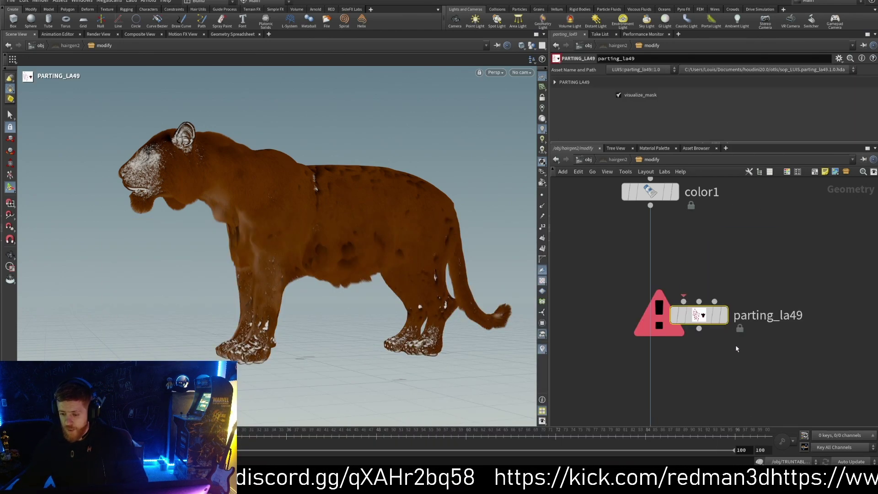
left_click_drag(683, 304, 641, 310)
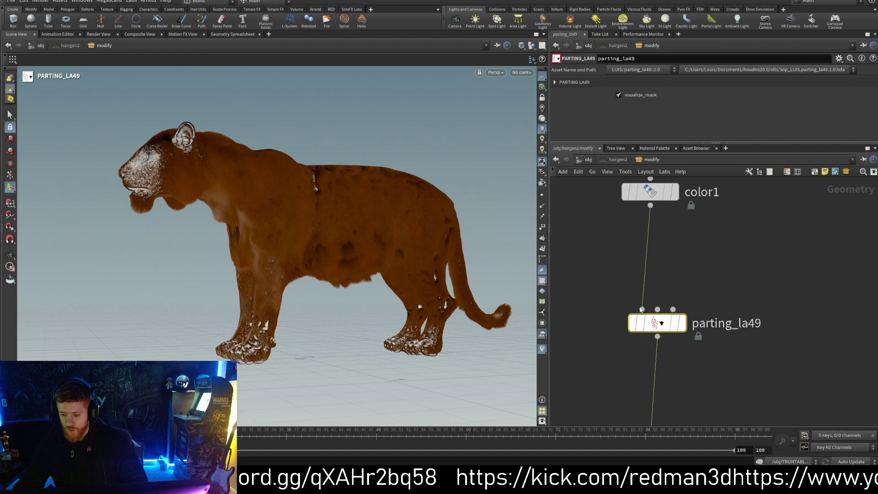
Connect the SKIN input to the second input of the parting node.
left_click(657, 310)
middle_click_drag(729, 240, 699, 372)
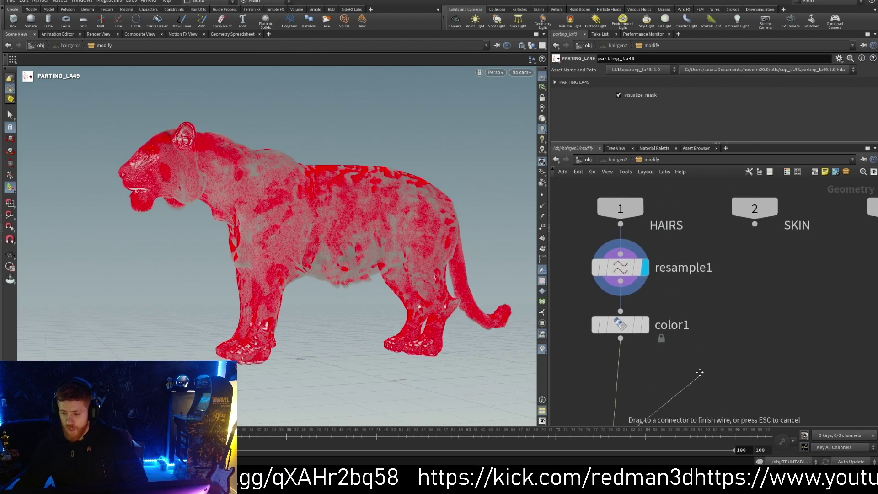
left_click(754, 224)
middle_click_drag(729, 411, 724, 274)
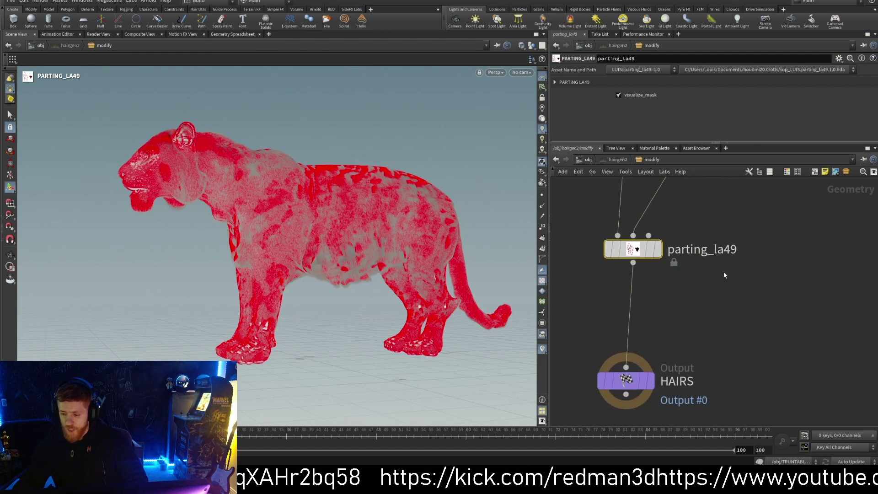
Add a Draw Curve node and wire its output into the third input of the parting node.
middle_click_drag(757, 191, 740, 307)
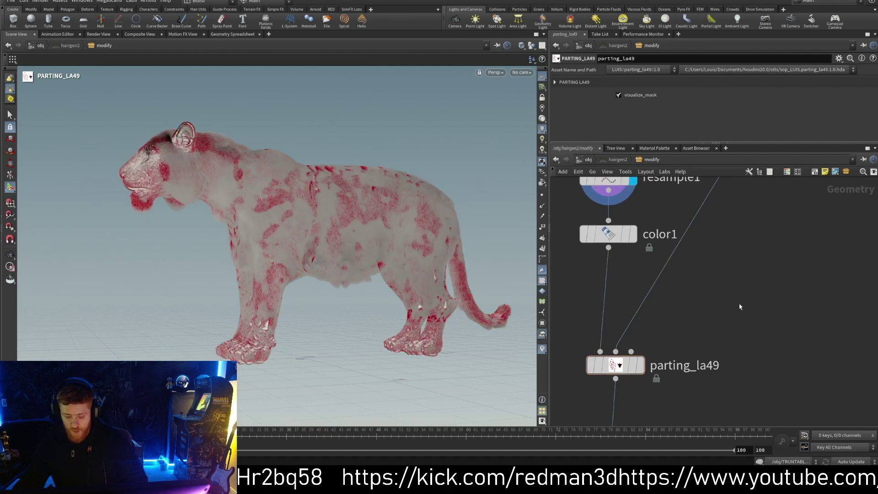
key("Tab")
type("dra")
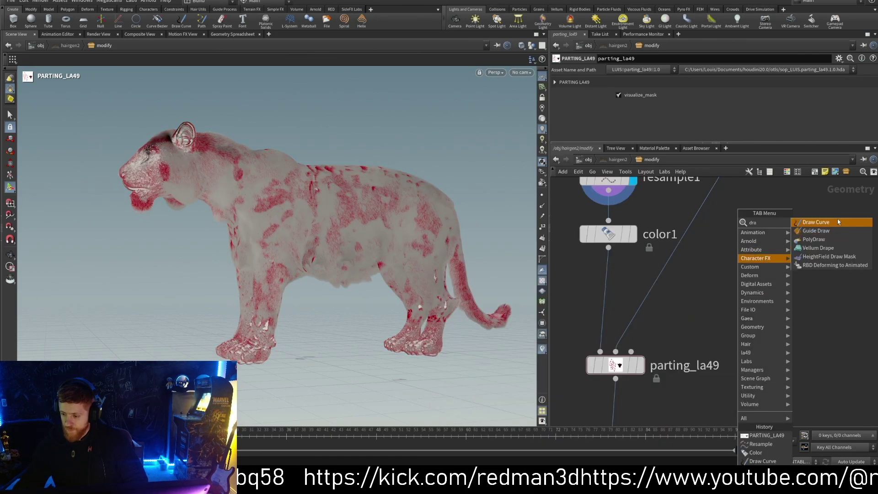
left_click(837, 222)
left_click(773, 266)
left_click(630, 351)
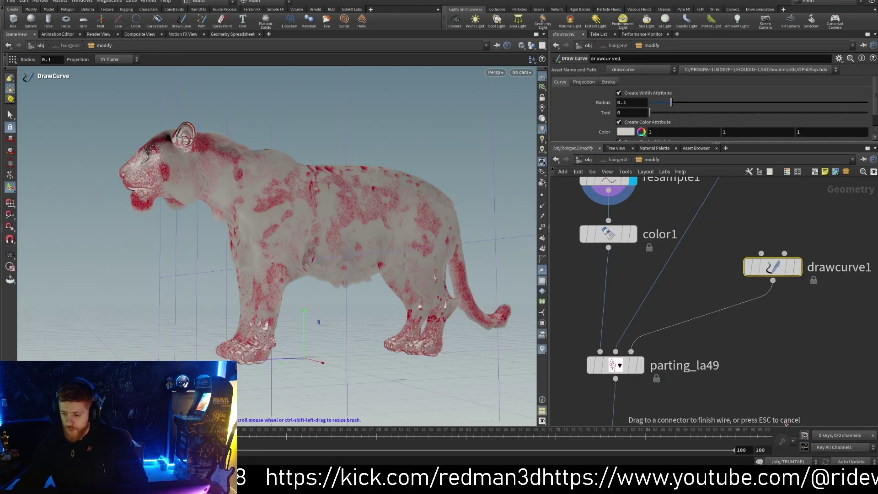
Feed SKIN into the first input of drawcurve1, display that node and set its Projection to Geometry.
middle_click_drag(782, 239, 779, 337)
left_click(759, 351)
left_click(740, 231)
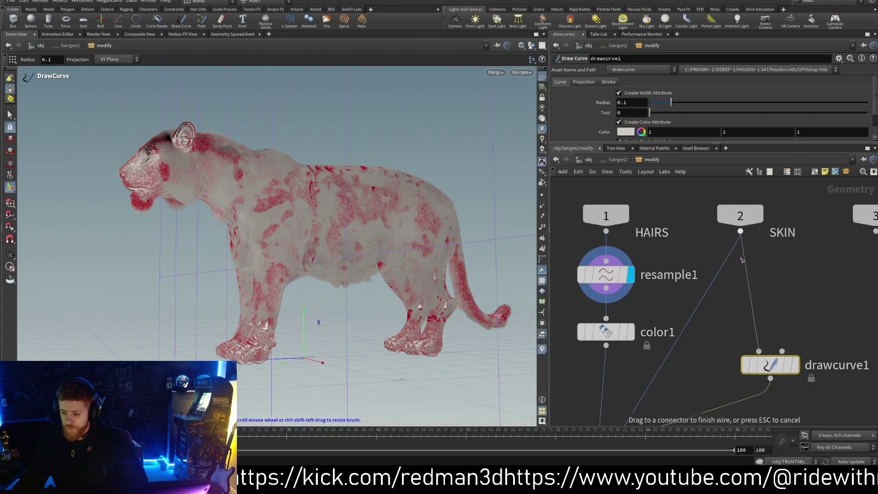
left_click(795, 365)
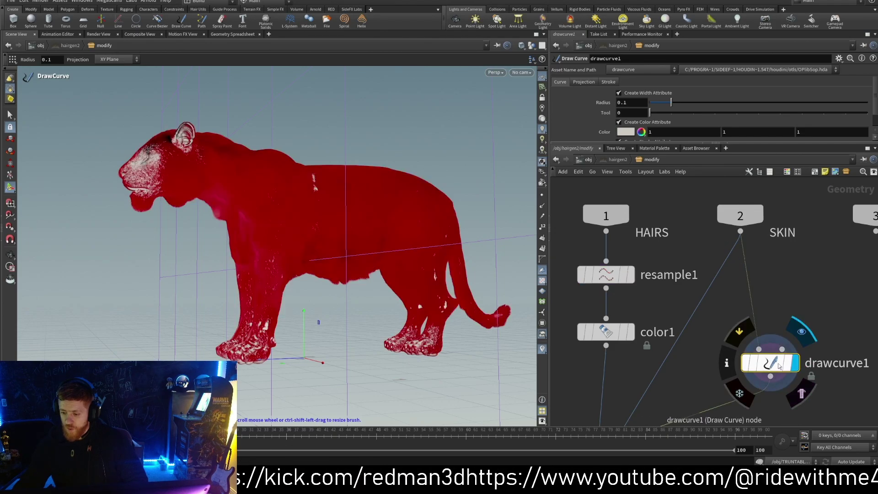
left_click(584, 83)
left_click(637, 113)
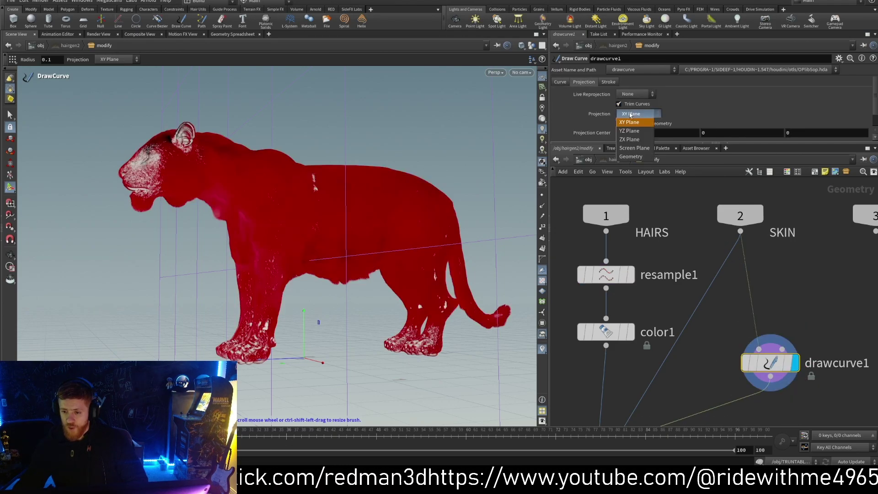
left_click(632, 156)
Select the parting node and turn off its visualize_mask option.
middle_click_drag(250, 182, 263, 220, "alt")
right_click_drag(262, 220, 281, 222, "alt")
middle_click_drag(280, 222, 291, 176, "alt")
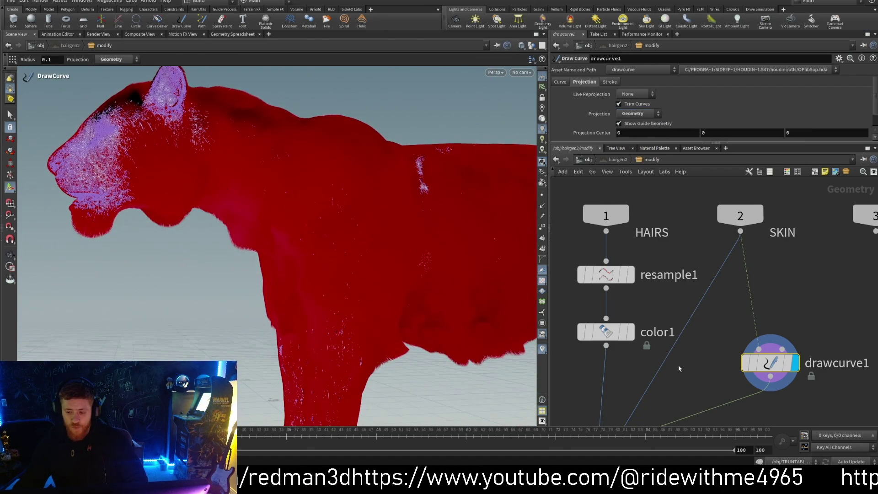
middle_click_drag(678, 367, 693, 254)
left_click_drag(591, 311, 667, 362)
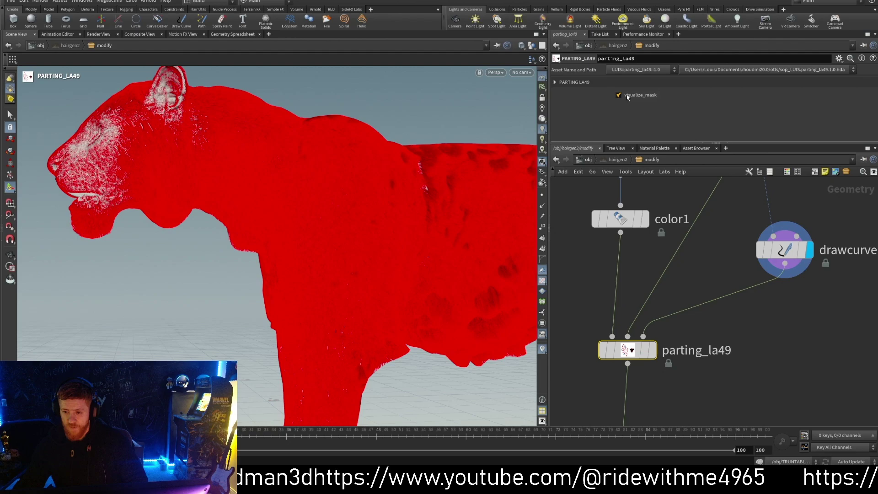
left_click(618, 96)
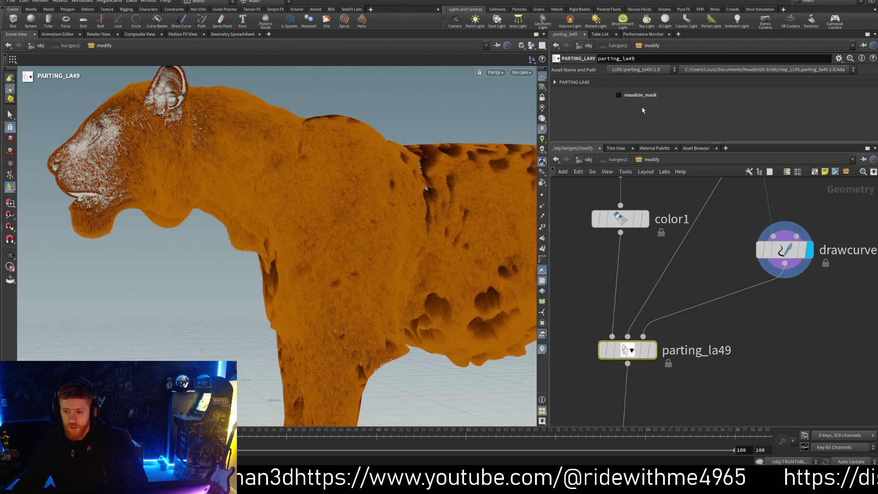
Select drawcurve1 and set the viewport to Hide Other Objects.
left_click(795, 250)
left_click(532, 46)
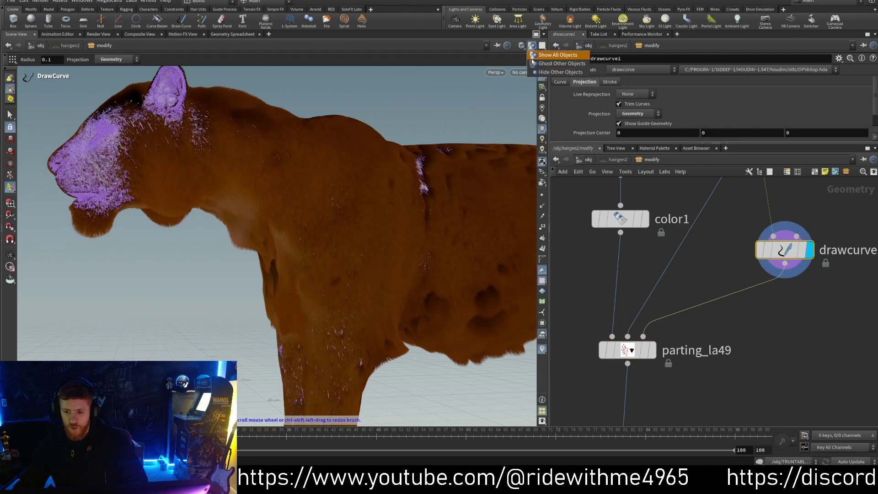
left_click(544, 72)
mouse_move(256, 201)
left_mouse_down("alt")
mouse_move(276, 204)
mouse_move(248, 207)
left_mouse_up("alt")
Draw three roughly vertical curves down the side of the animal's neck with a brush radius of about 0.018.
scroll(288, 195, "up", 4)
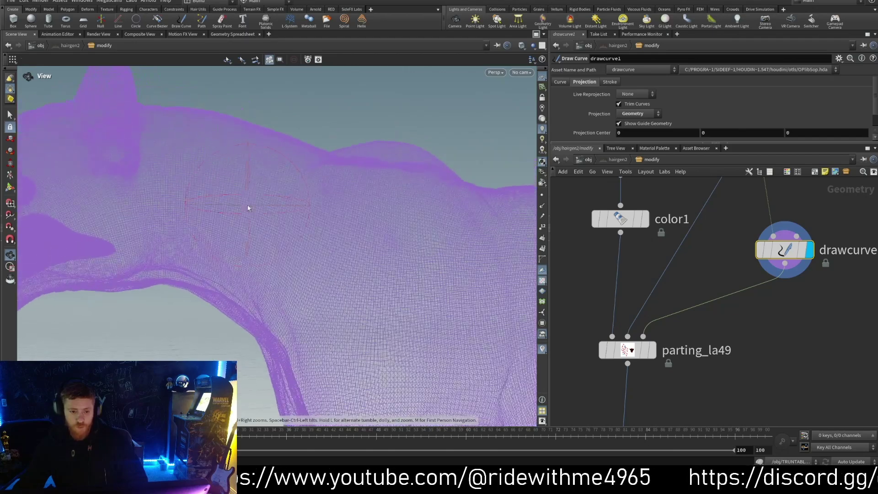
left_click_drag(263, 158, 258, 212)
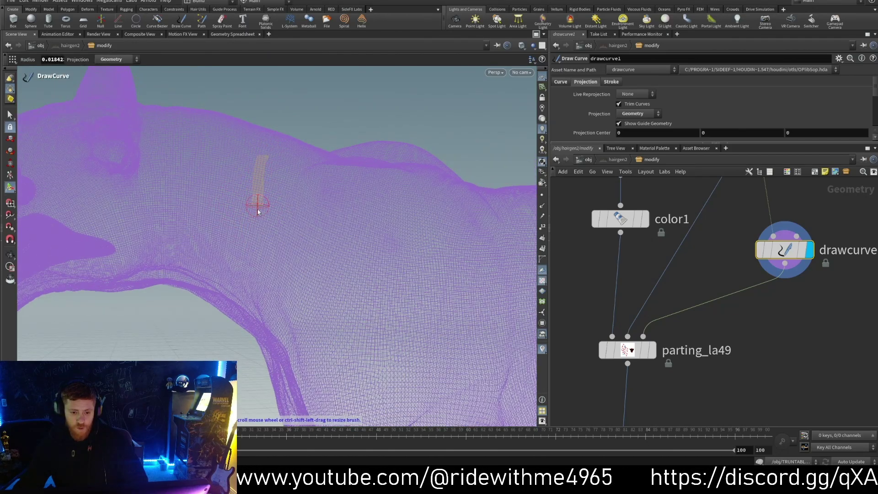
left_click_drag(259, 269, 259, 284)
left_click_drag(211, 153, 214, 232)
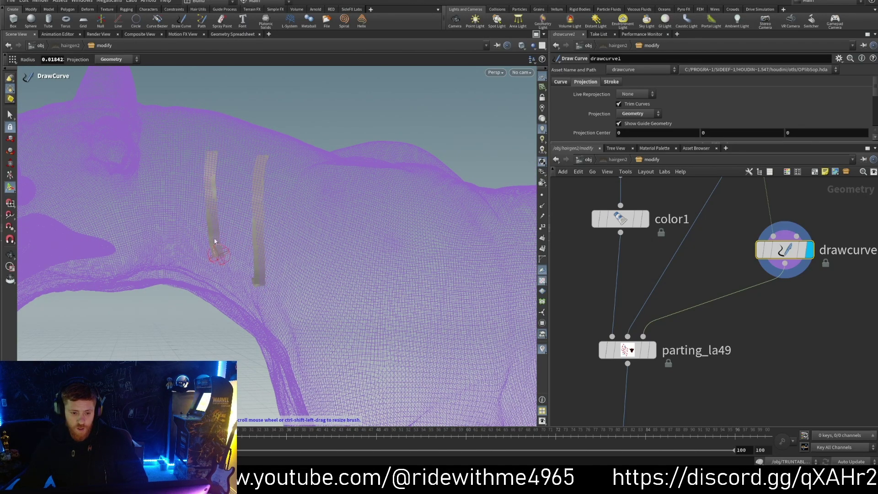
left_click_drag(174, 165, 176, 239)
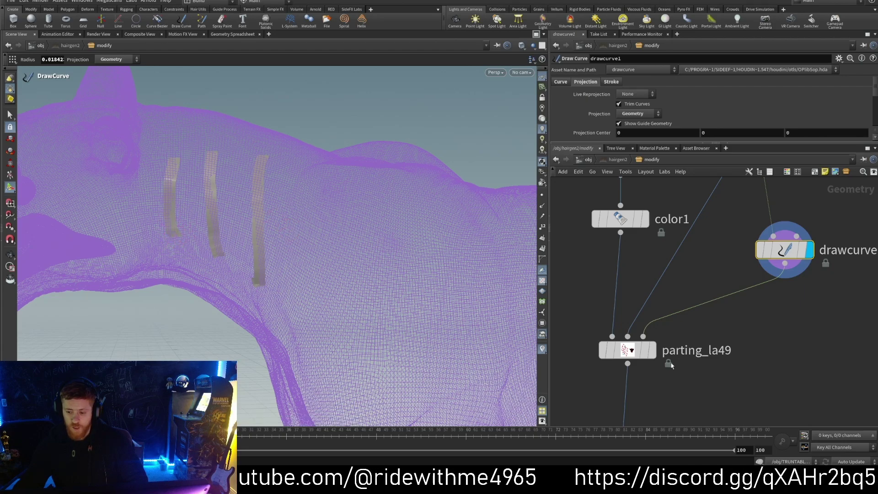
Display the parting node with its mask visualized and set Curvedistance to 0.011.
left_click(633, 355)
left_click(619, 95)
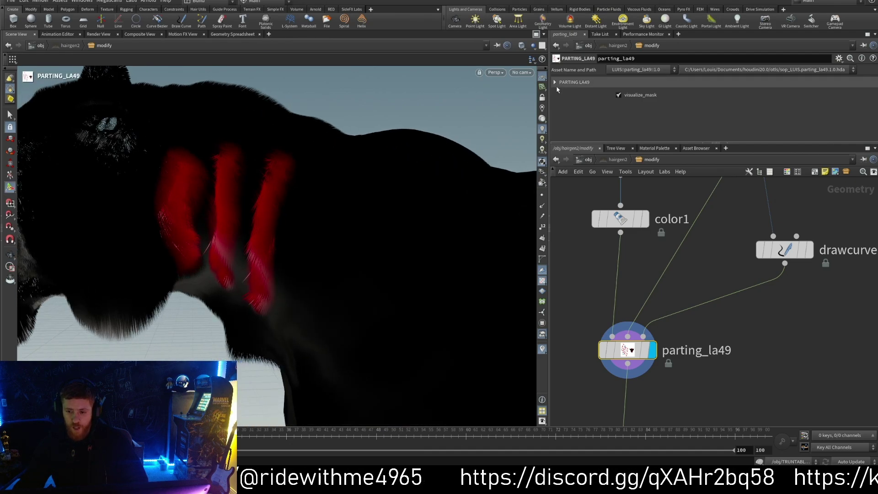
left_click(554, 82)
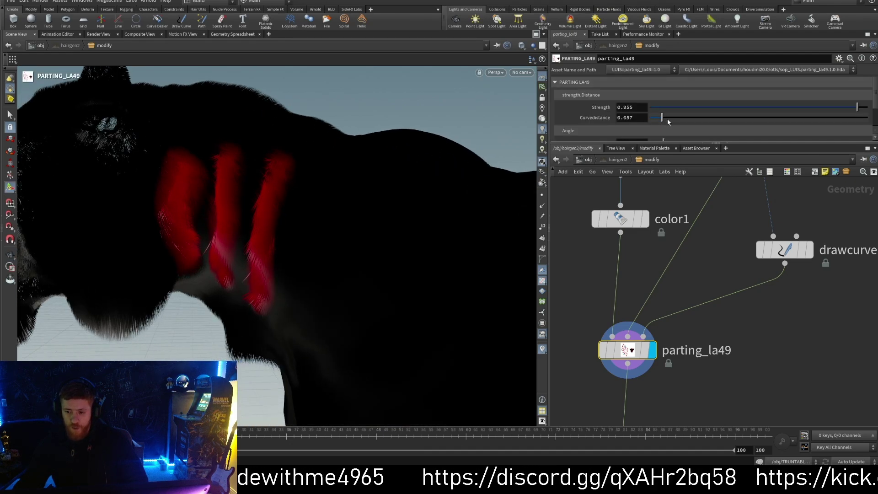
mouse_move(671, 120)
left_mouse_down()
mouse_move(652, 118)
mouse_move(632, 207)
left_mouse_up()
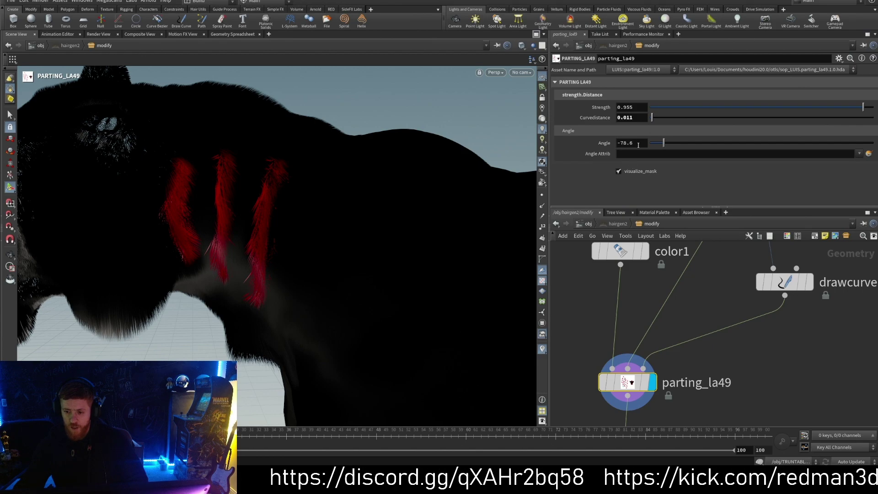
Set the parting node's Angle to 90 and its Curvedistance to 0.02.
double_click(638, 144)
type("90")
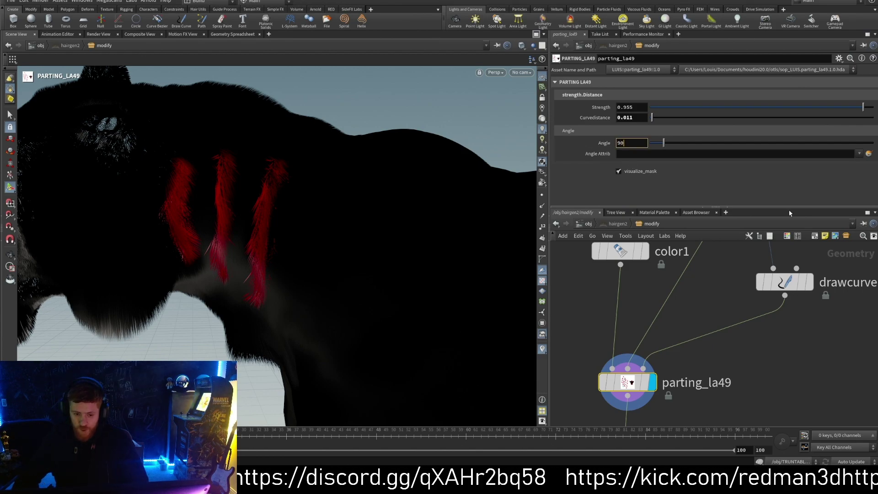
key("Return")
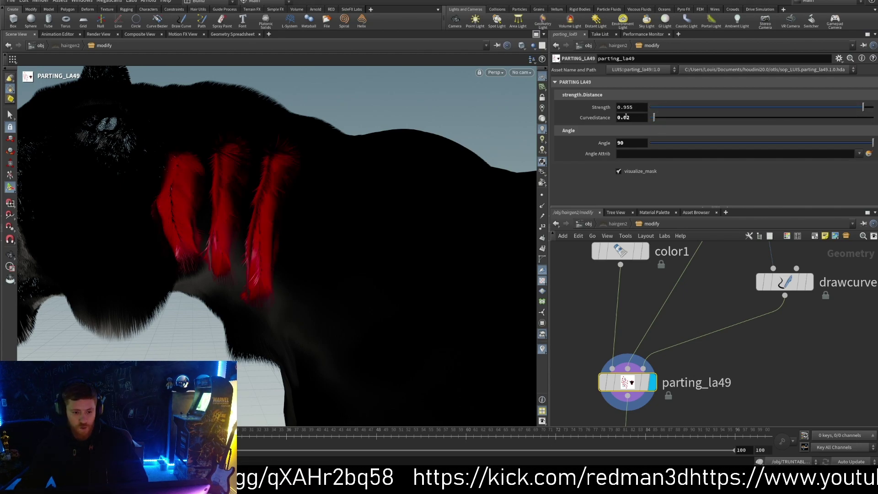
Set the parting Angle to 120 and turn off visualize_mask to view the parted fur on the neck.
left_click(629, 143)
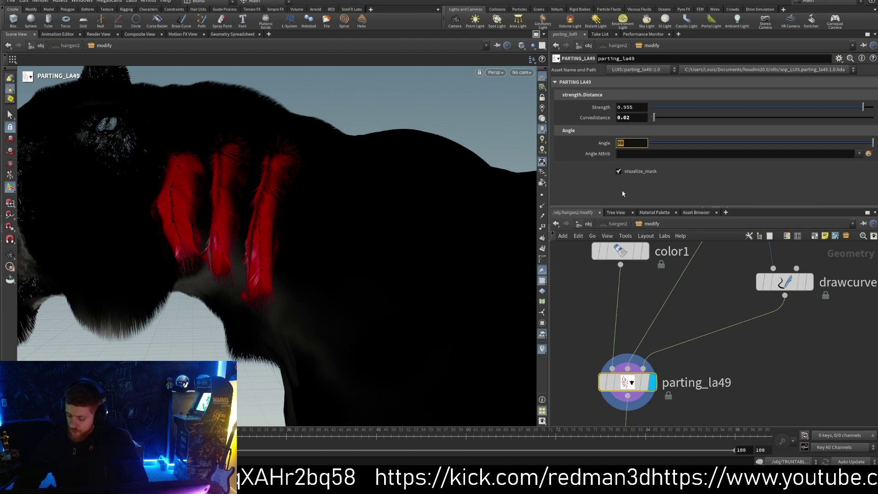
type("12")
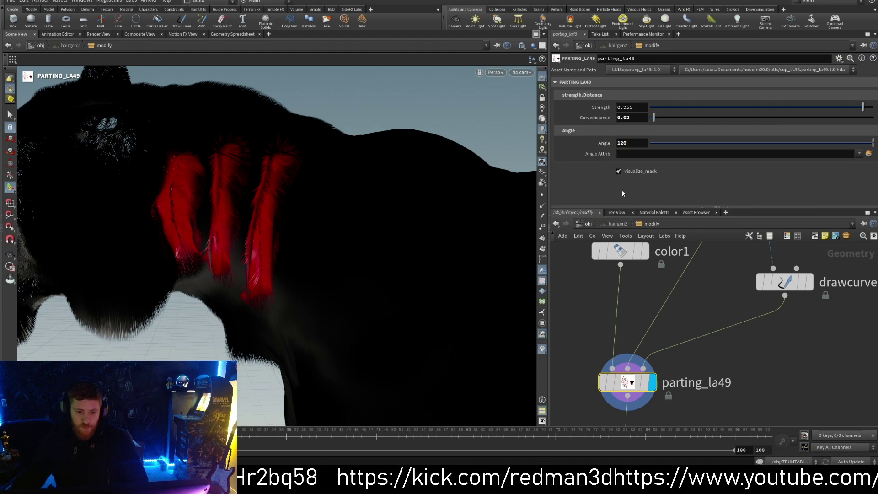
left_click(625, 173)
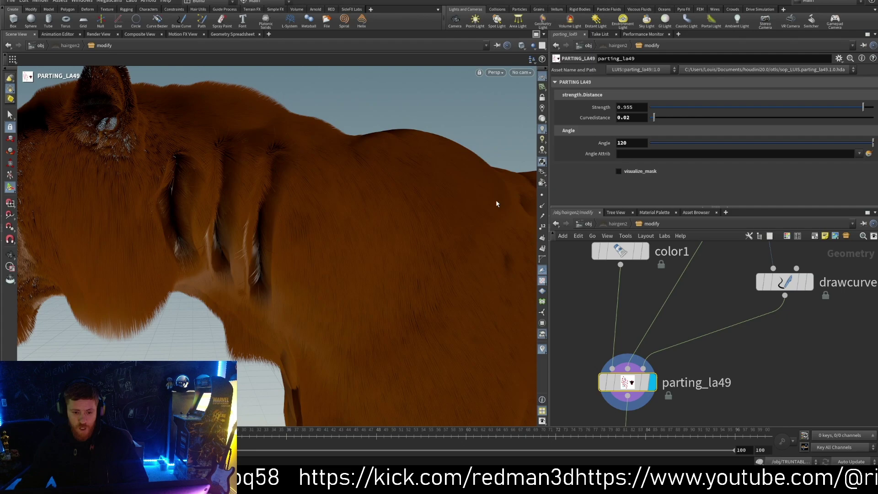
key("space")
left_click_drag(495, 199, 257, 216)
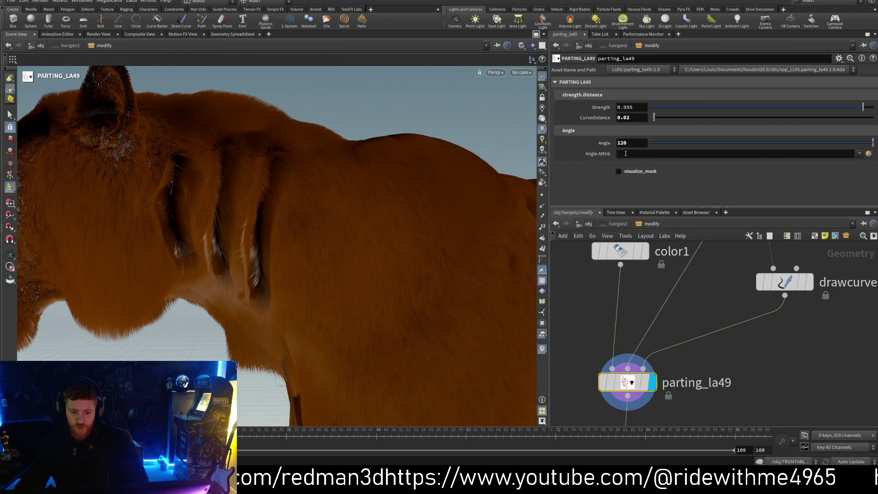
left_click_drag(304, 189, 202, 186, "alt")
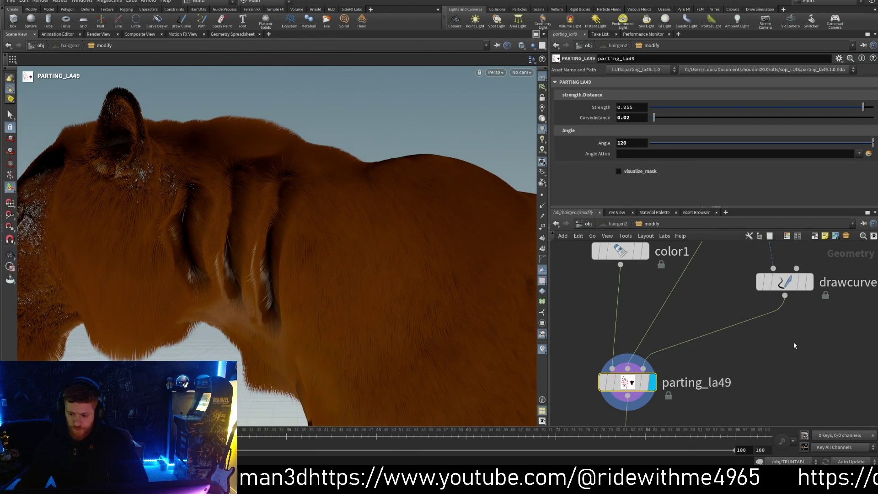
key("h")
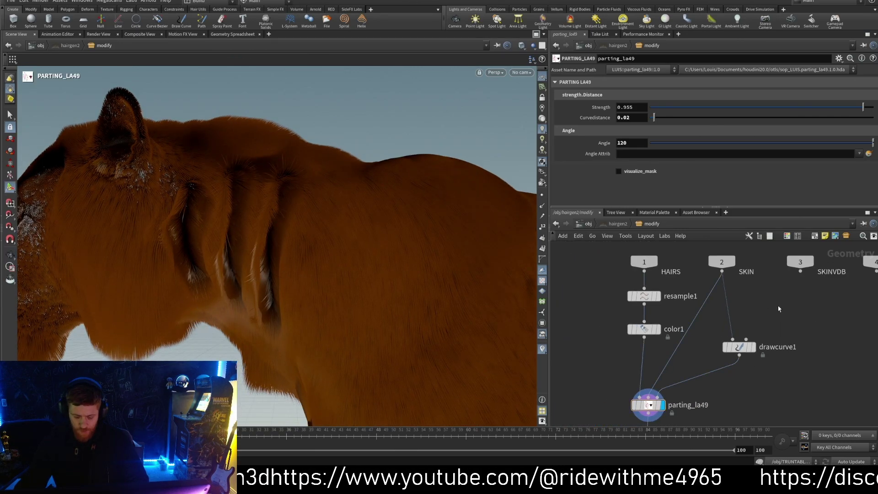
key("Tab")
type("paint")
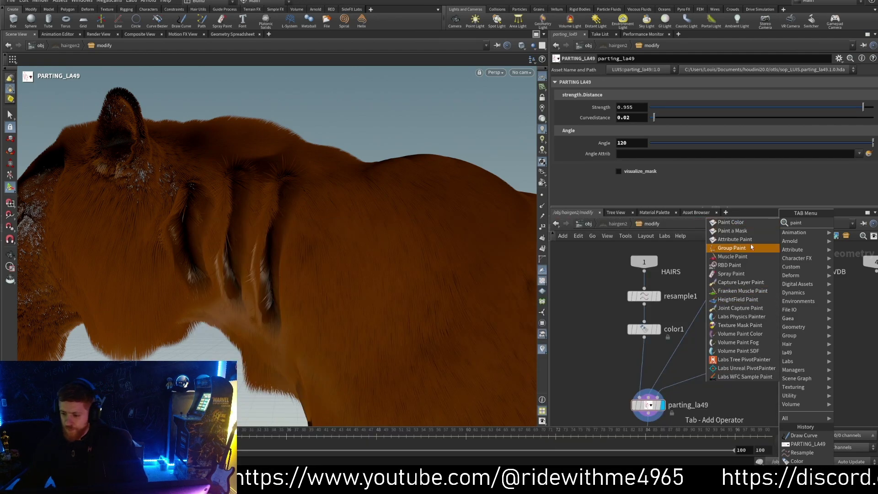
left_click(751, 247)
left_click(768, 318)
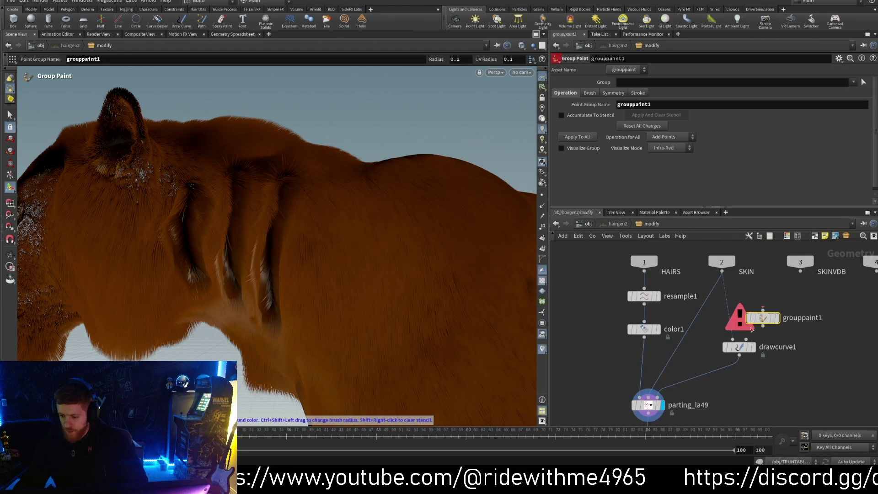
key("ctrl+z")
Add an Attribute Paint node on the SKIN branch and wire its output into the parting node's SKIN input.
key("Tab")
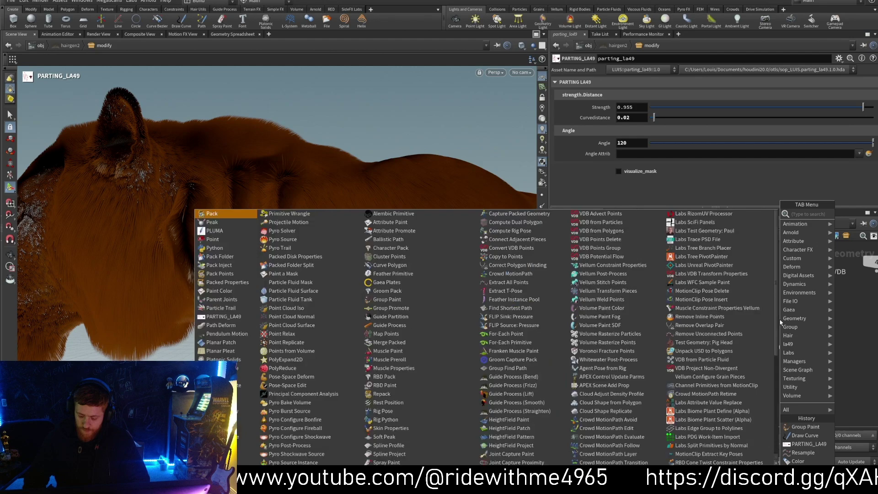
type("paint")
left_click(746, 232)
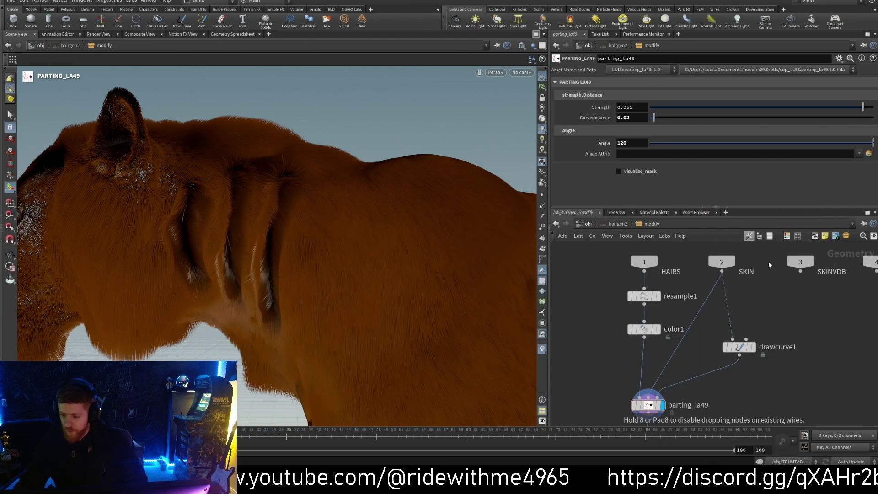
left_click(776, 305)
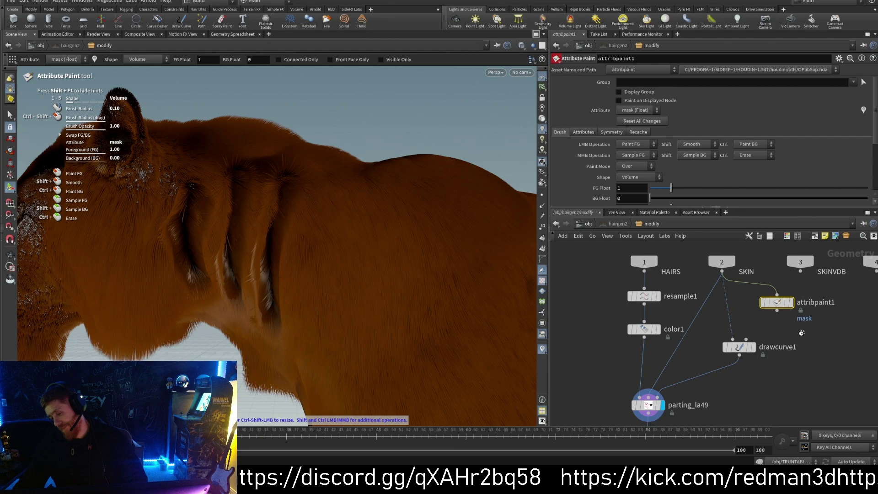
left_click(777, 311)
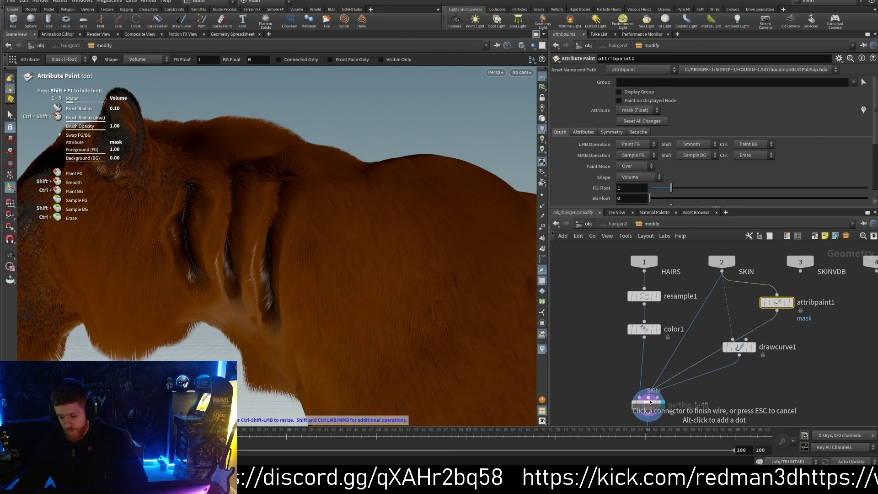
left_click(648, 397)
Display the Attribute Paint node and name its painted attribute parting_test.
left_click(790, 301)
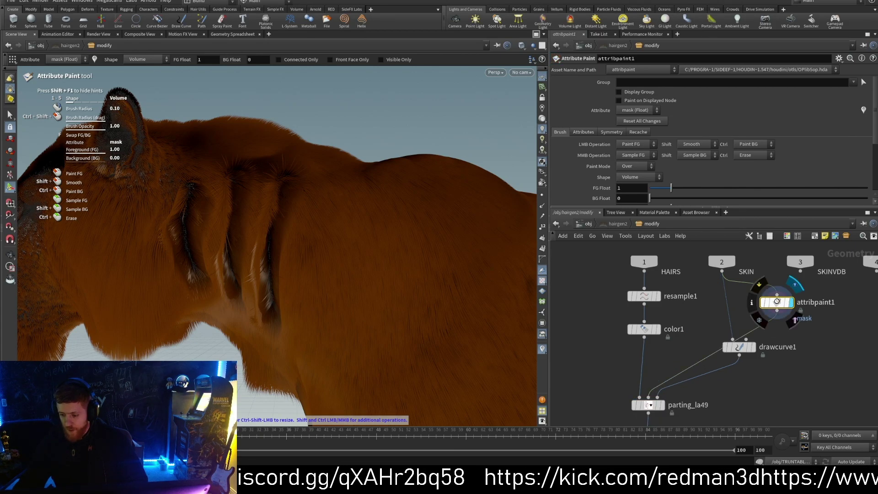
left_click(593, 133)
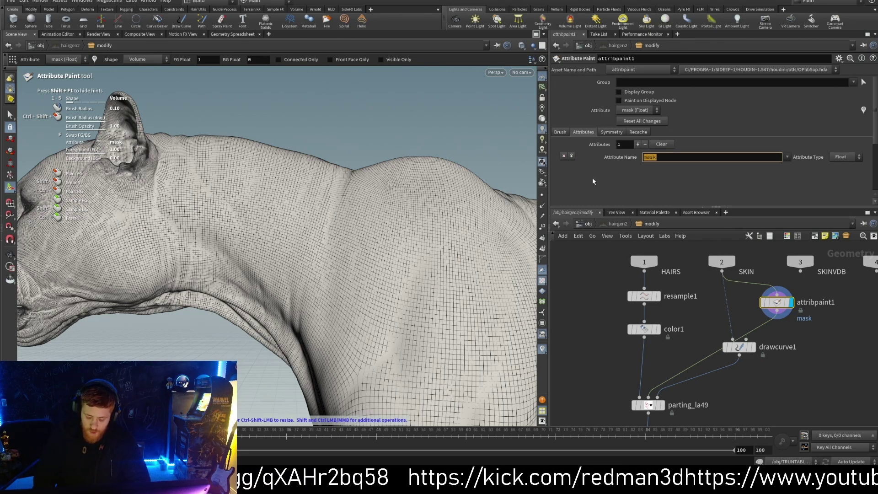
type("parting_")
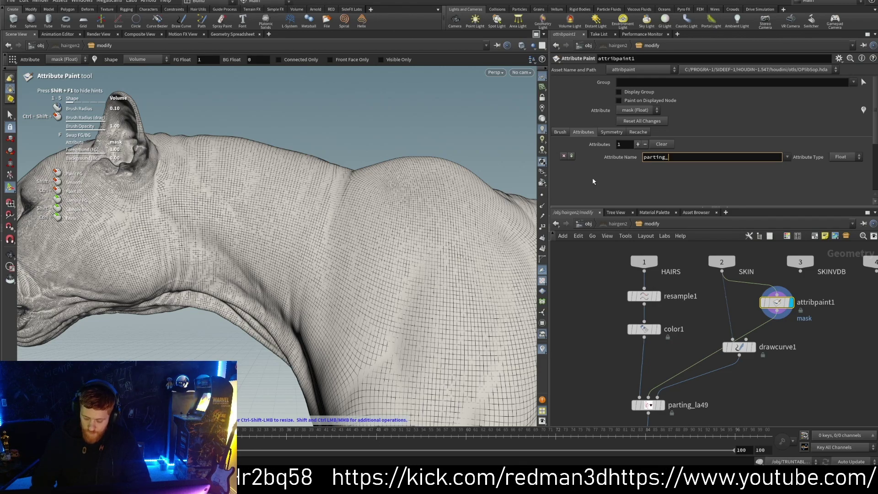
type("test")
key("Return")
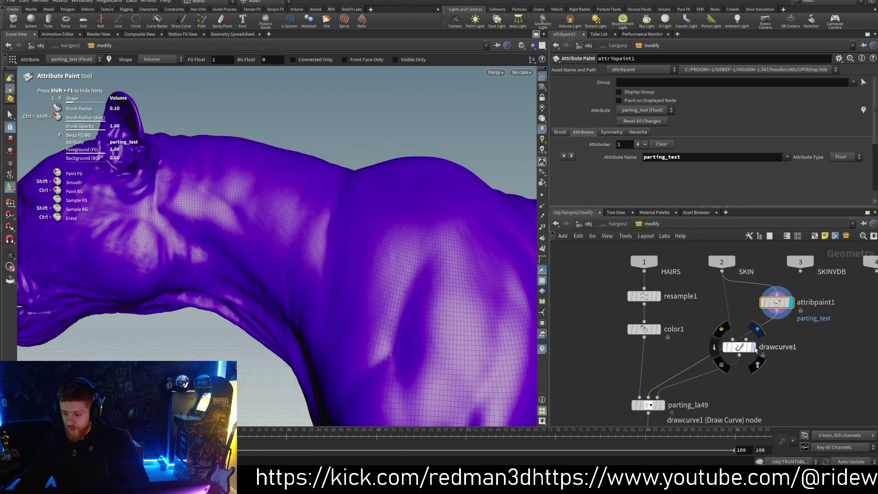
Overlay the drawn curves as a template and fill the whole skin with the foreground value 1 using the Fill brush shape.
left_click(757, 364)
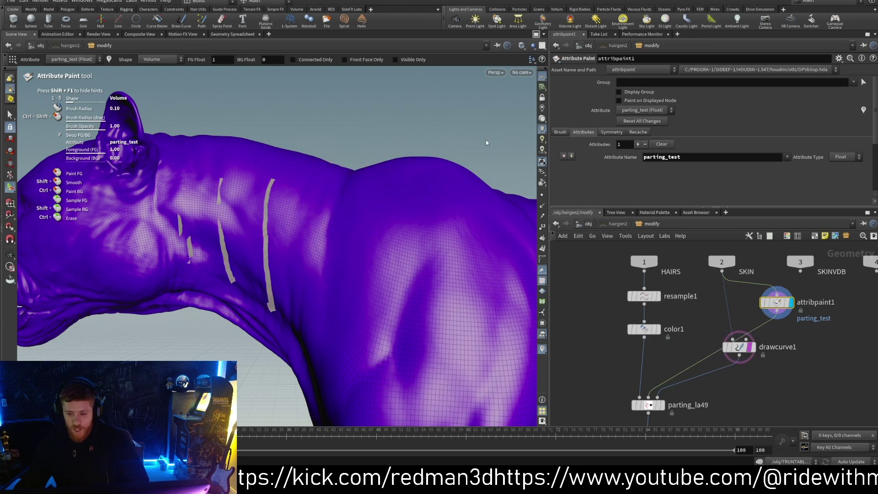
right_click(347, 210)
left_click(364, 386)
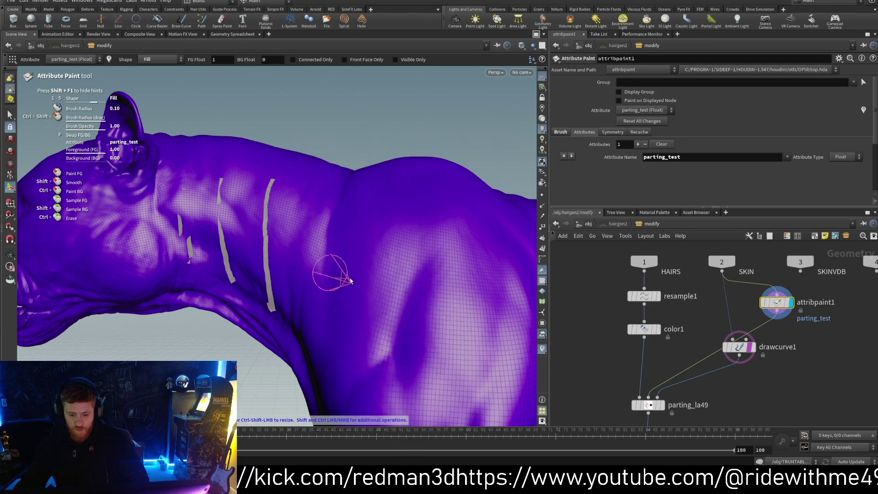
left_click(349, 270)
Switch the brush shape back to Volume and reduce the brush radius.
right_click(349, 234)
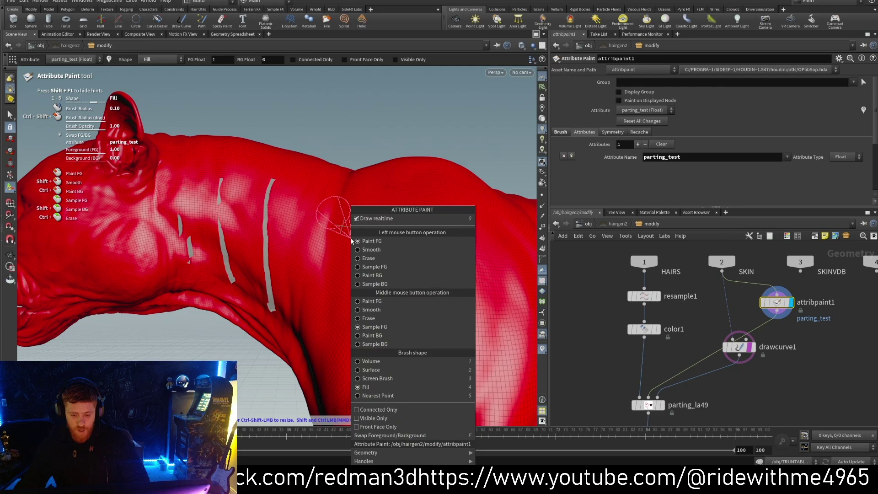
left_click(373, 360)
scroll(345, 306, "down", 3)
right_click(346, 296)
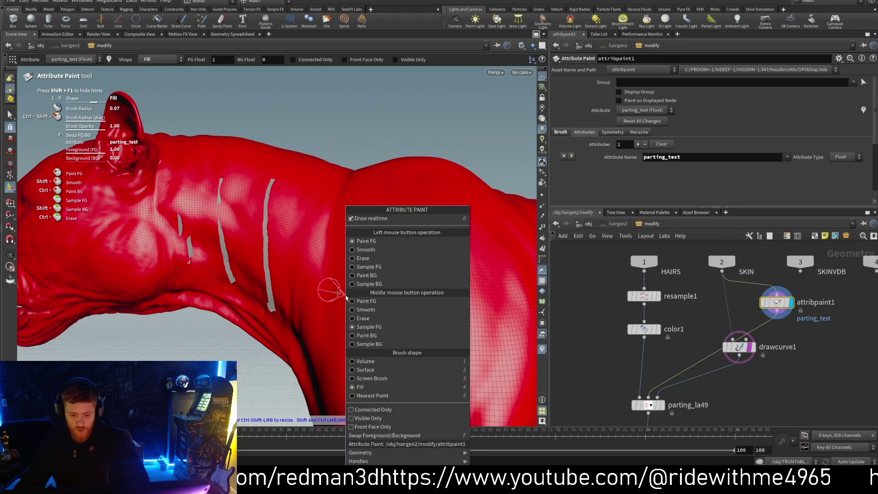
left_click(392, 363)
Paint the background value 0 with a radius of about 0.03 near the curves' upper ends and the lower ends of the front and rear curves.
key("Escape")
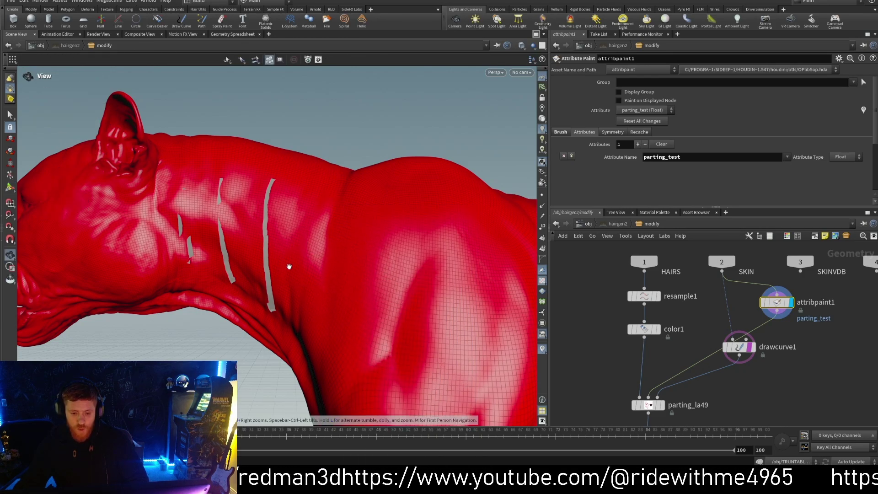
mouse_move(290, 265)
left_mouse_down()
mouse_move(337, 237)
mouse_move(302, 305)
mouse_move(298, 341)
mouse_move(288, 332)
left_mouse_up()
key("Return")
left_click(289, 311)
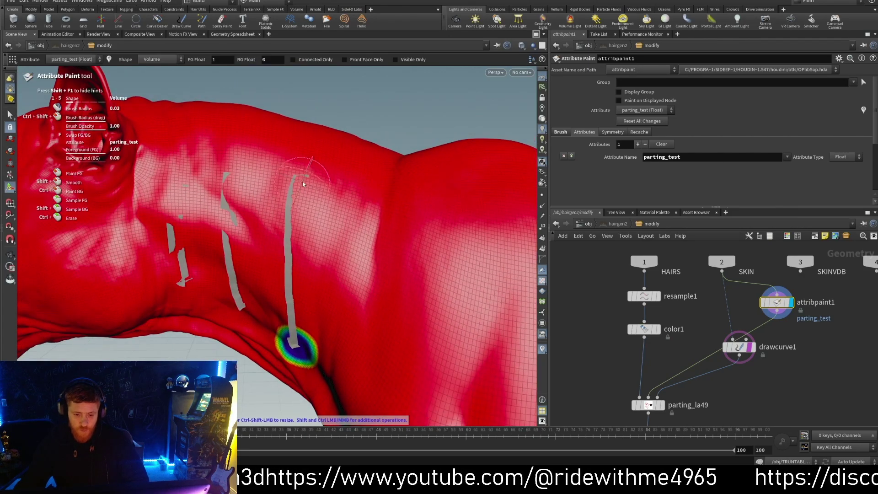
left_click(296, 174)
left_click(217, 163)
left_click(163, 163)
left_click(177, 294)
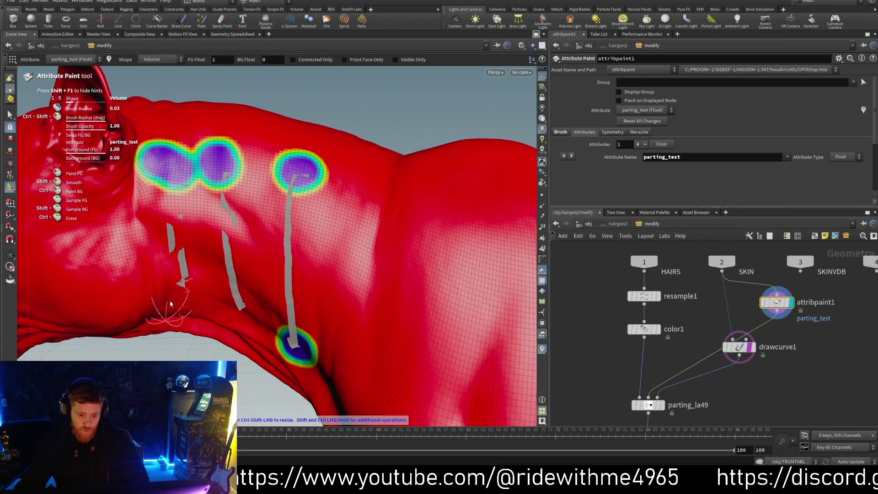
left_click(181, 289)
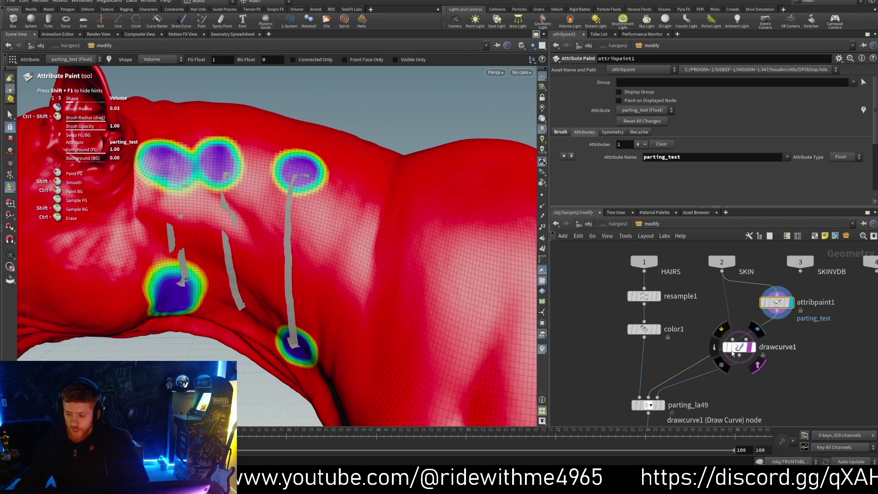
Turn off the drawn curves' template overlay and display the parting node with its parameters.
left_click(752, 349)
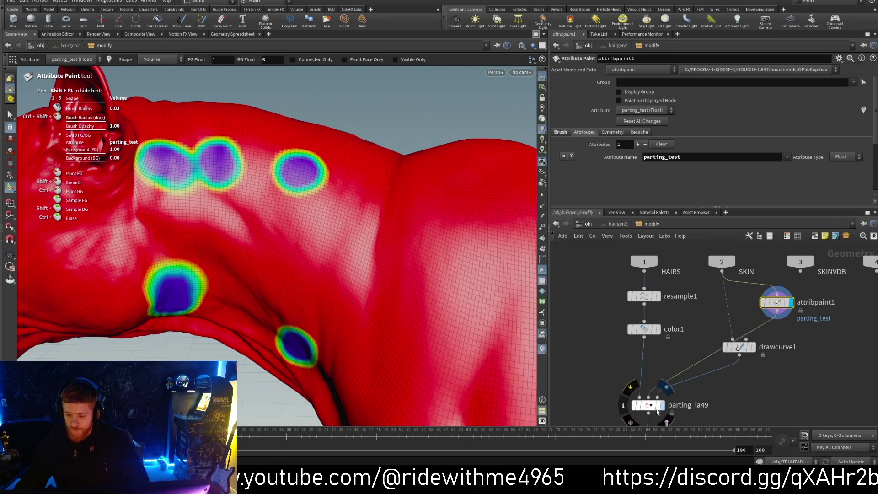
left_click(651, 406)
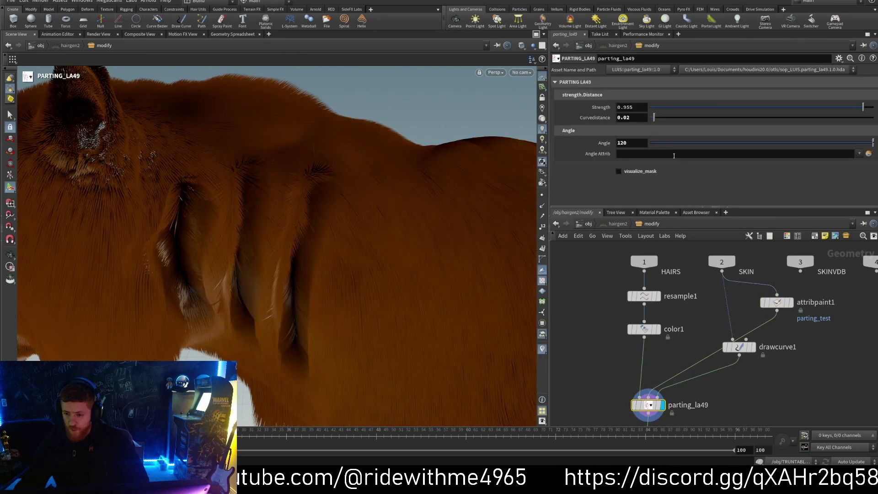
left_click(859, 153)
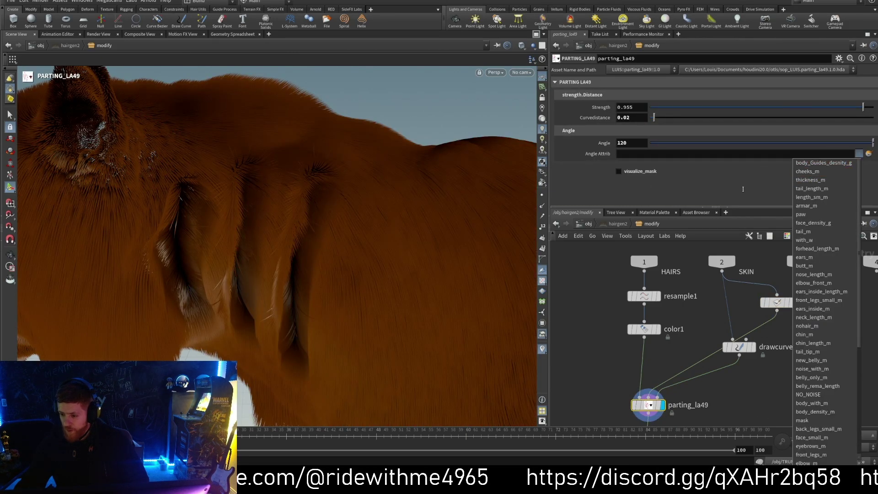
left_click(743, 189)
left_click(777, 302)
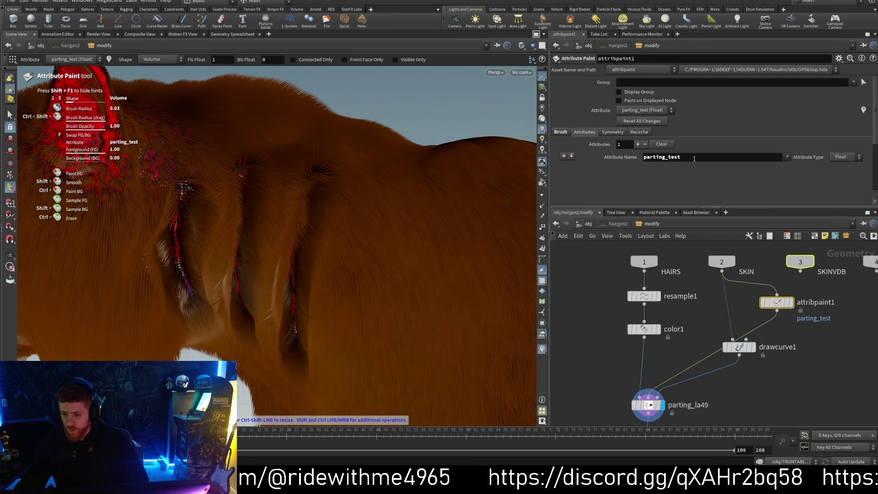
double_click(694, 158)
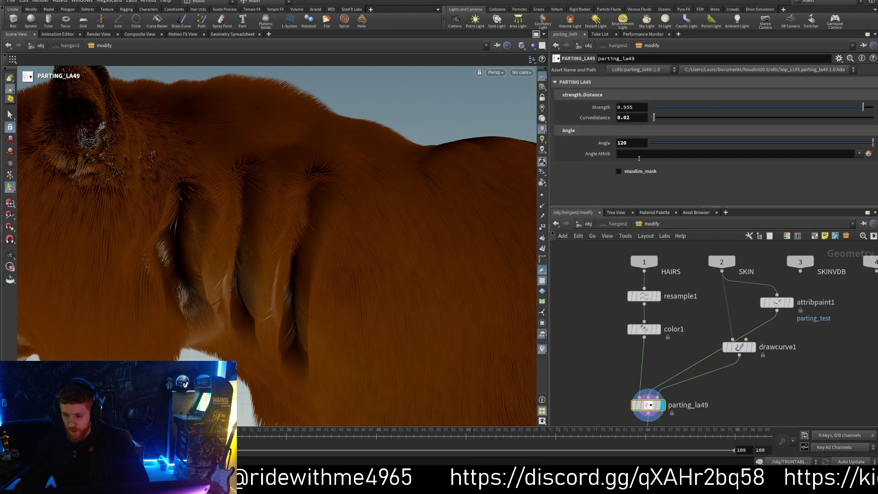
type("/obj/TIGER_HAIR/modify/color1 /obj/TIGER_HAIR/modify/resample1")
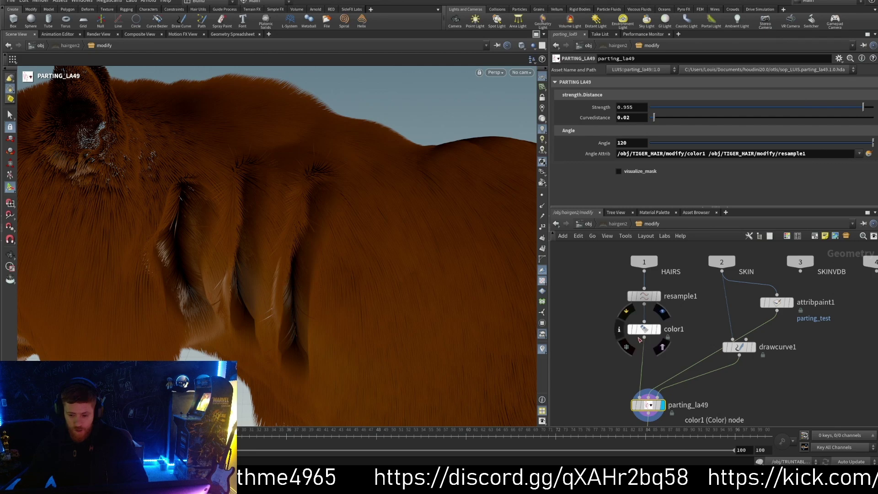
left_click(606, 364)
left_click_drag(822, 154, 530, 168)
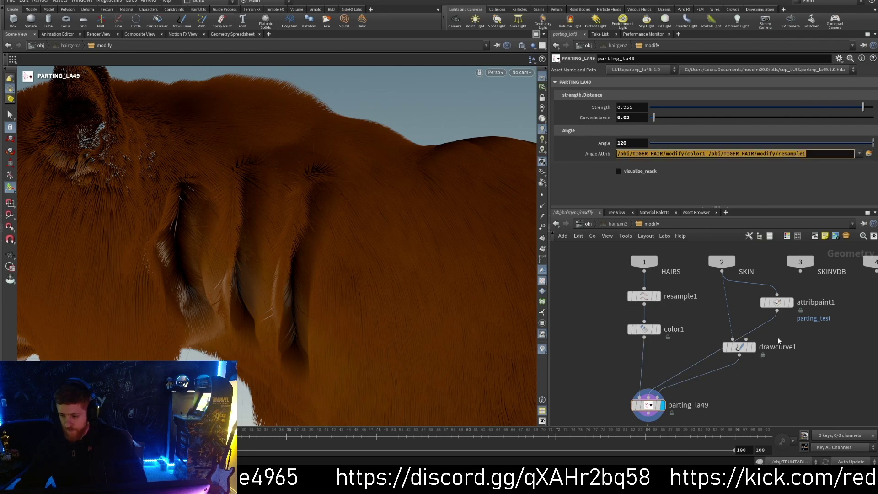
Copy the painted attribute's name parting_test into the parting node's Angle Attrib.
left_click(776, 302)
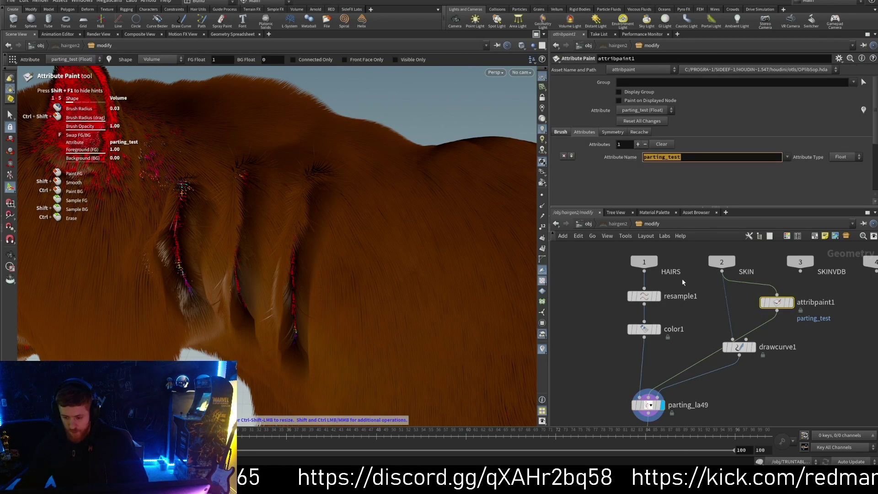
left_click(688, 404)
double_click(694, 153)
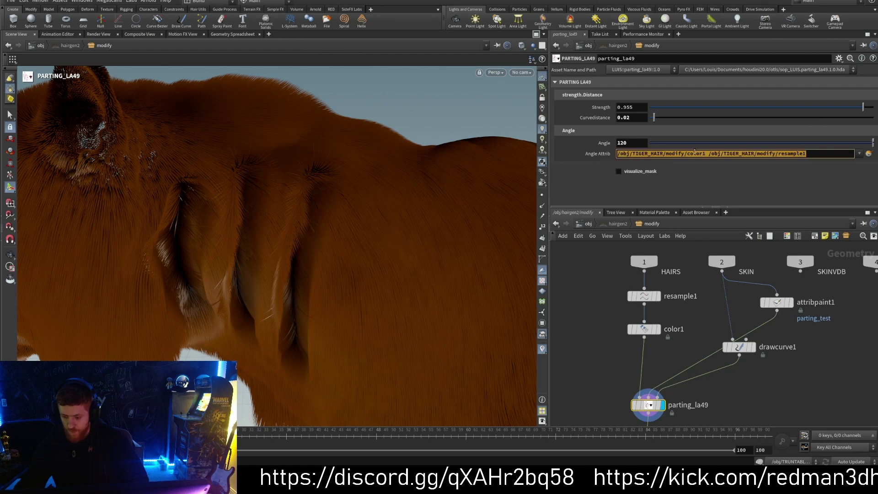
type("parting_test")
key("Return")
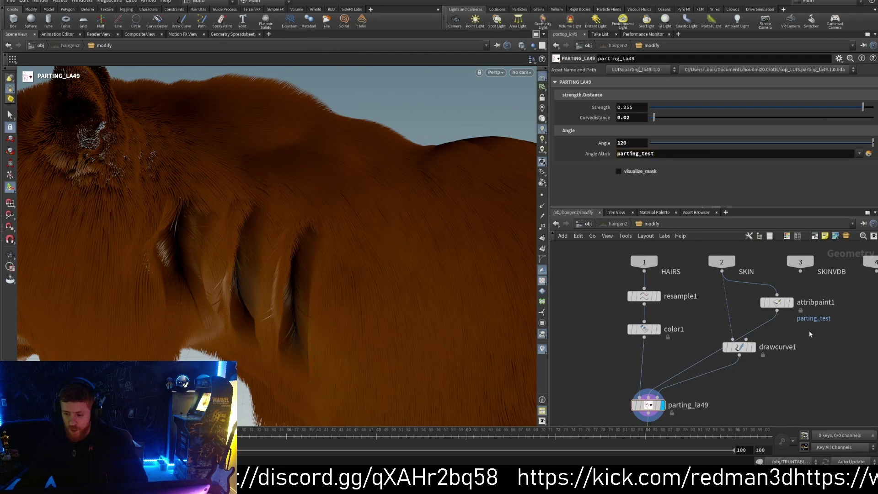
Set the Attribute Paint brush's opacity to 0.155 and its radius to about 0.033, and reselect the parting node.
left_click(777, 302)
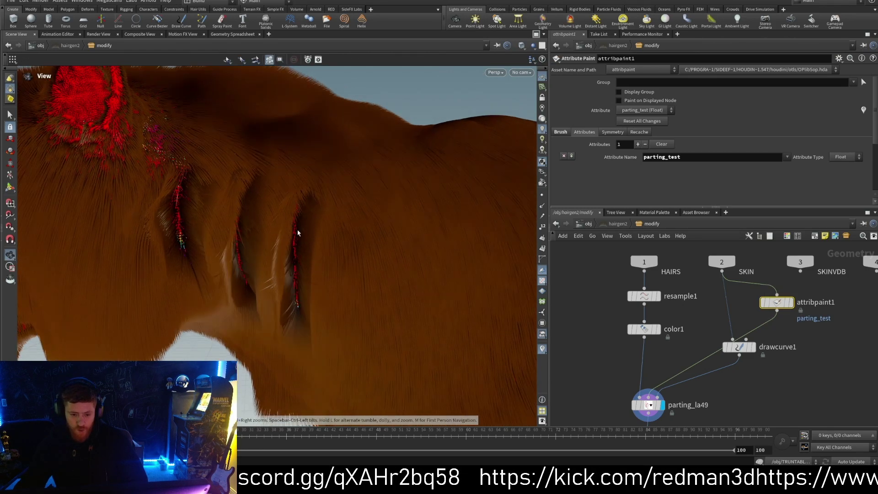
key("Return")
left_click(560, 132)
scroll(625, 151, "down", 2)
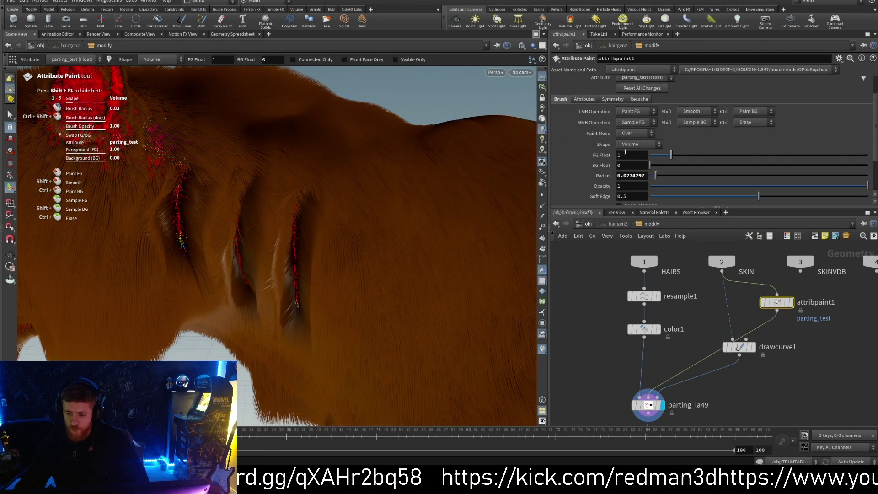
left_click(682, 185)
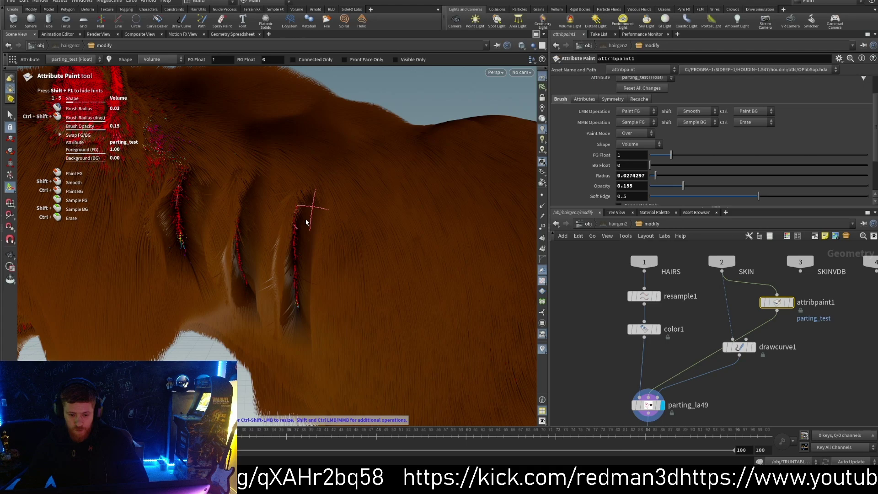
scroll(304, 206, "up", 2)
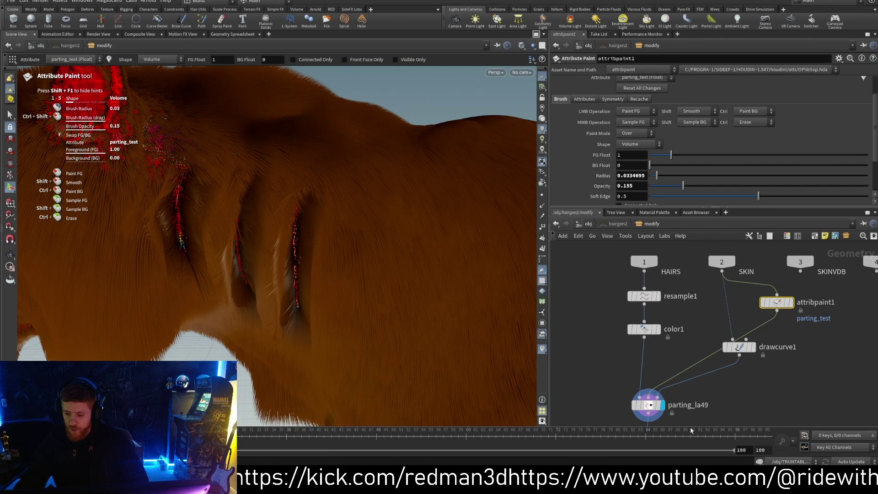
left_click(648, 405)
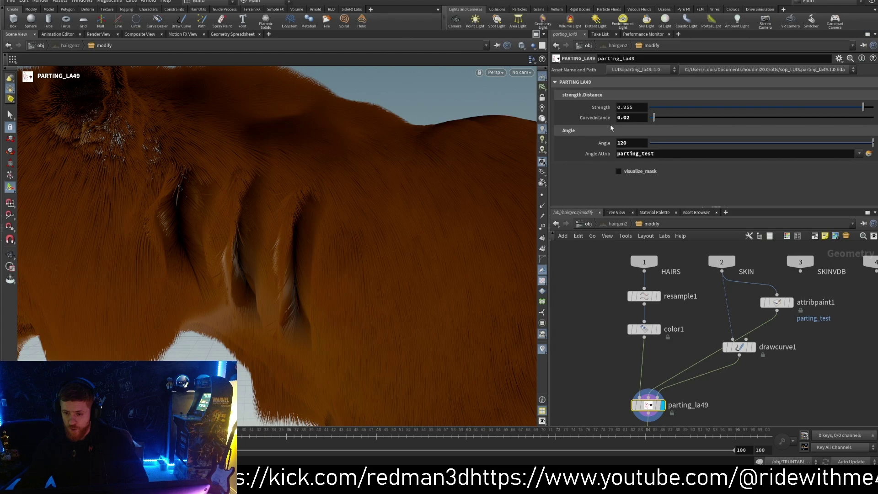
Set the parting node's Strength to 0.5 and check the neck partings from farther away.
left_click(635, 108)
type(".5")
key("Return")
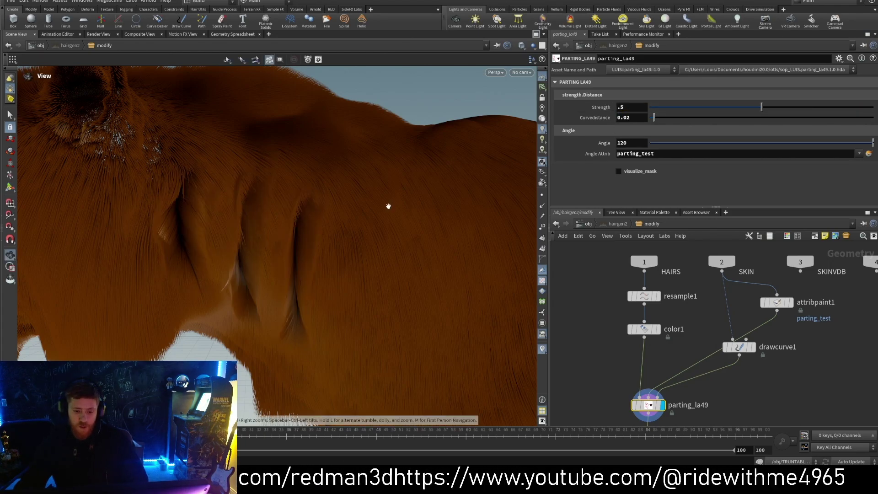
right_click_drag(388, 205, 281, 223, "alt")
left_click_drag(281, 223, 269, 195)
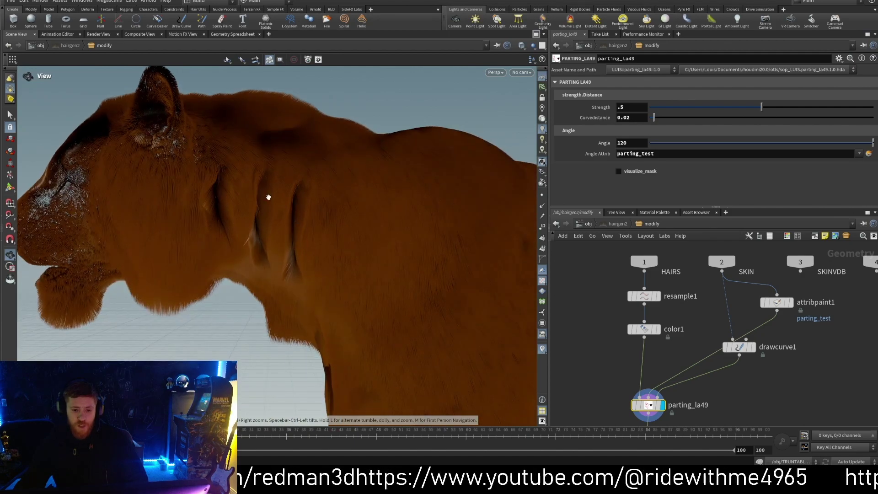
key("Return")
Set attribpaint1's brush opacity to 1 and paint the background value 0 along the middle and lower part of the rear curve.
left_click(776, 303)
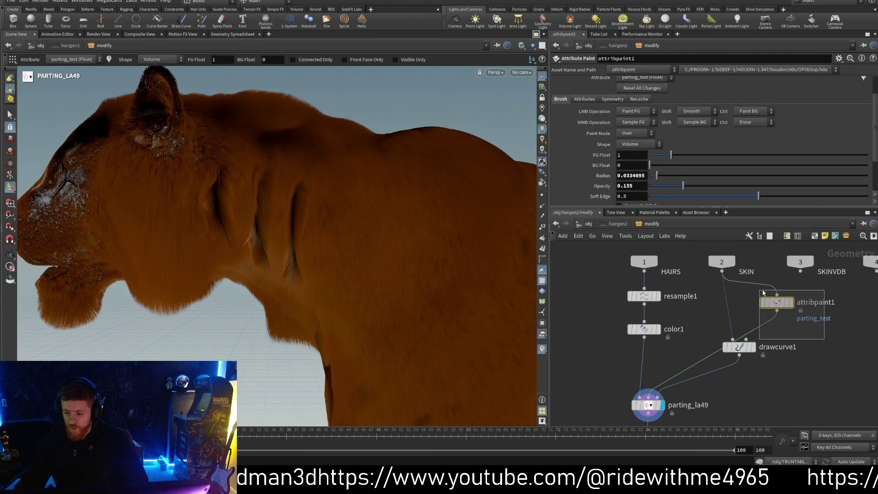
left_click_drag(675, 190, 868, 186)
key("Escape")
right_click_drag(325, 214, 306, 231, "alt")
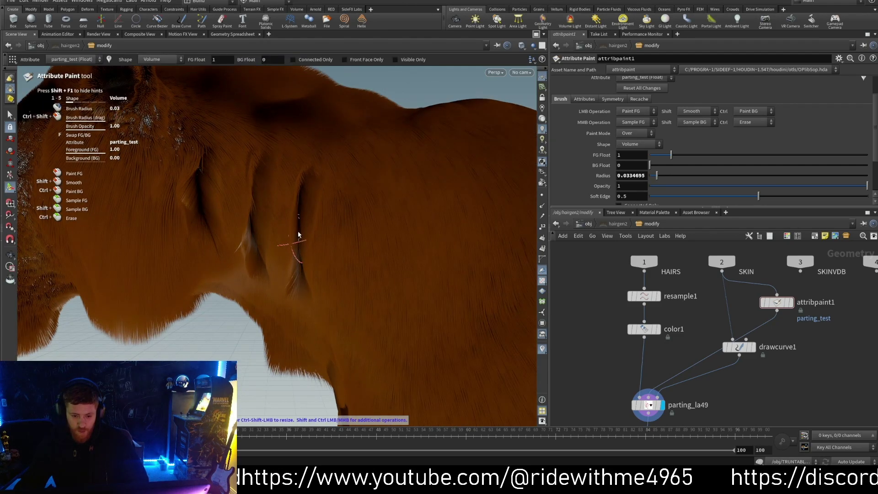
mouse_move(313, 233)
left_mouse_down()
mouse_move(298, 226)
mouse_move(312, 233)
left_mouse_up()
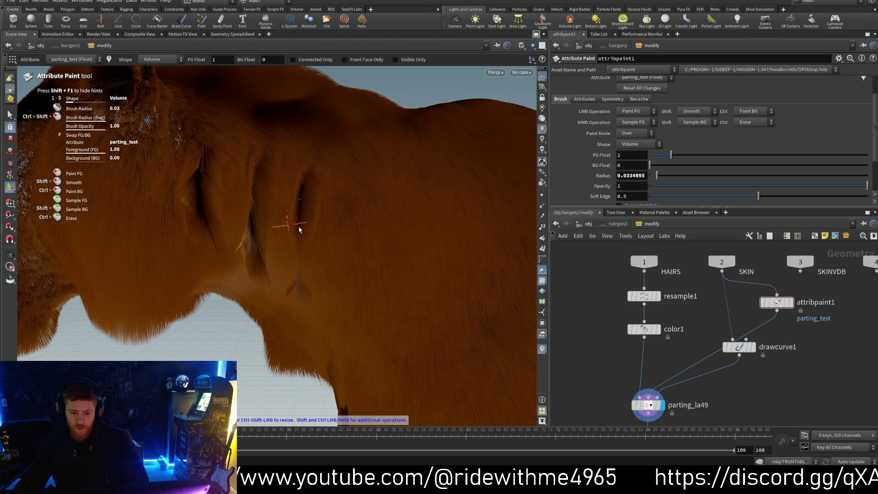
Display the painted parting_test mask on the skin, and return to the parting node's display and parameters.
left_click(787, 302)
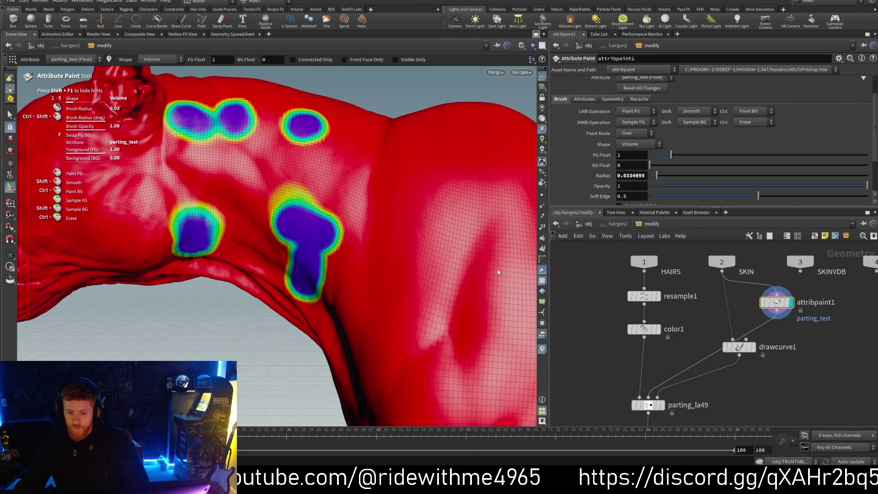
left_click(658, 405)
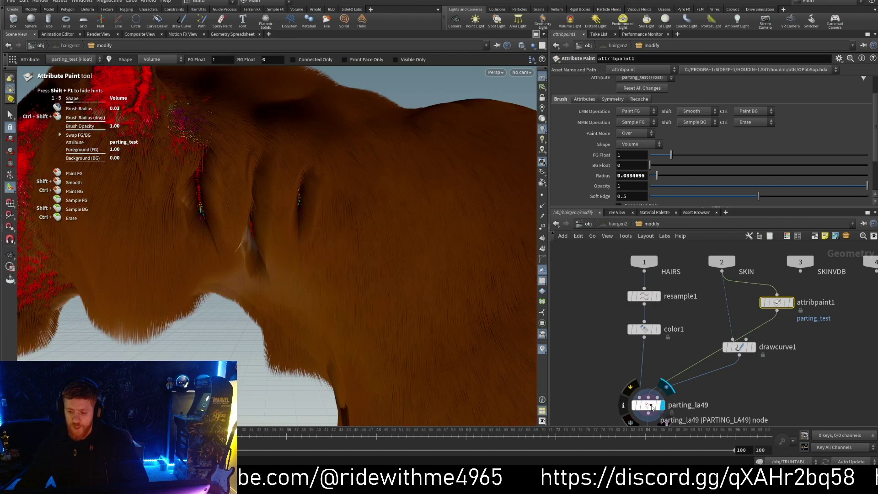
right_click_drag(325, 219, 466, 217, "alt")
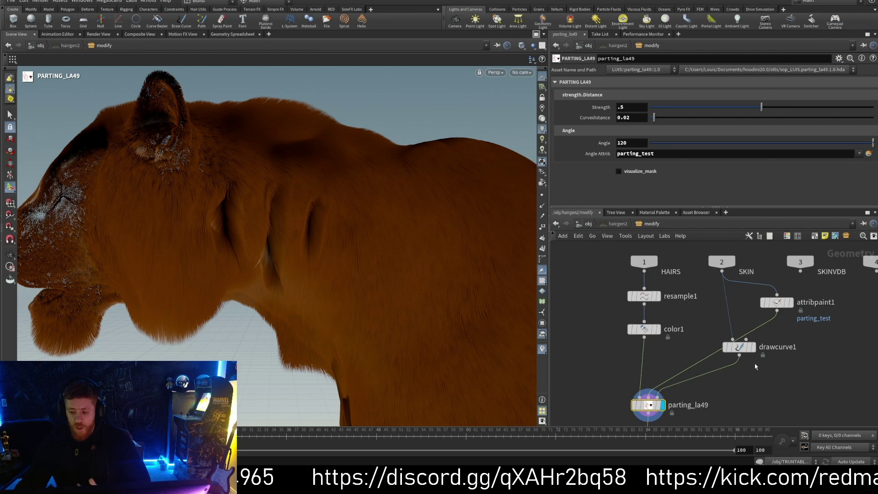
Open the network inside parting_la49 and inspect the guidegroup1 node below the GUIDE and SKIN inputs.
middle_click_drag(794, 395, 775, 335)
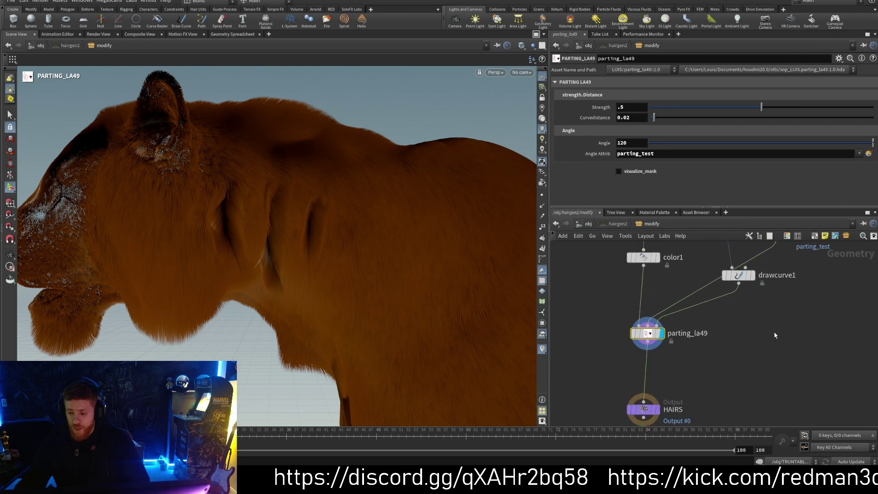
mouse_move(649, 337)
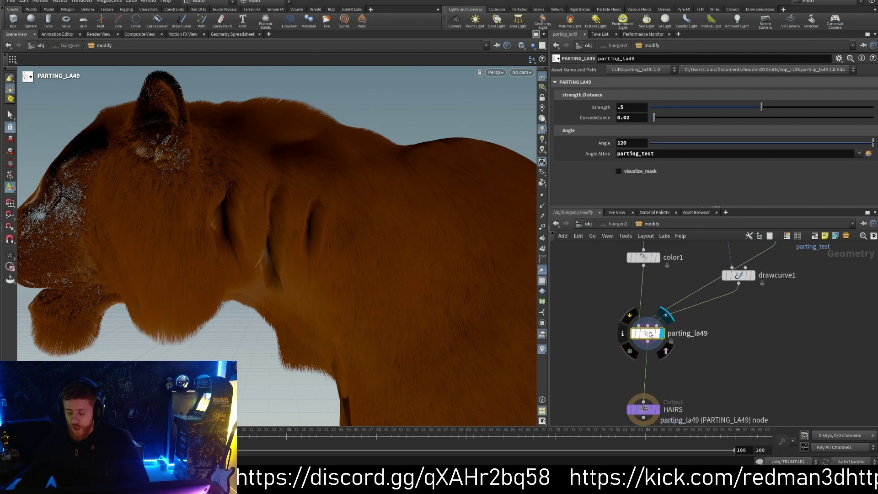
double_click(649, 334)
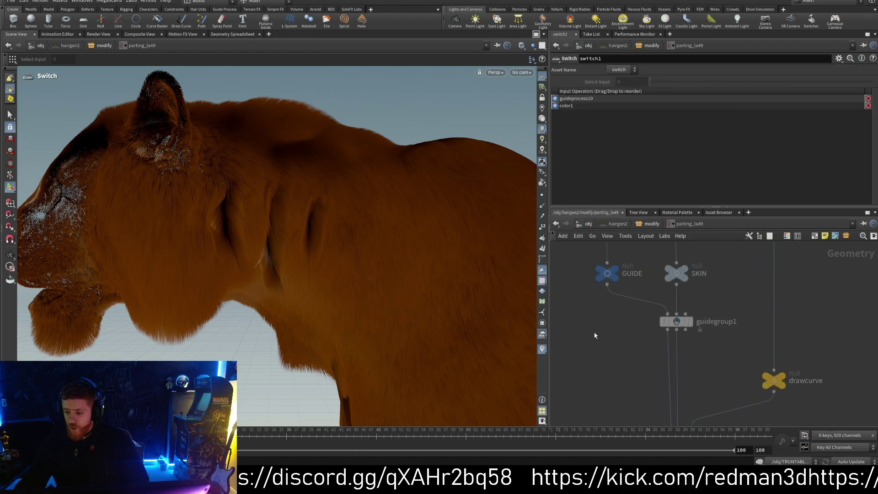
scroll(639, 334, "up", 2)
left_click_drag(752, 292, 620, 354)
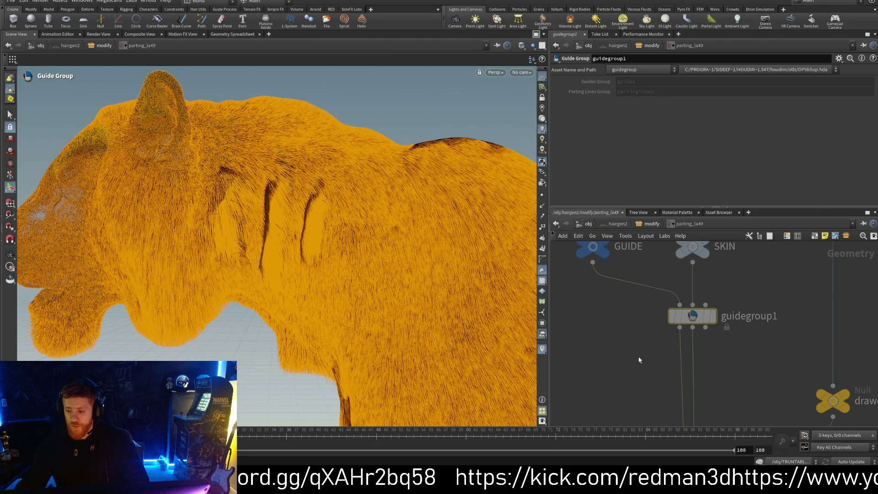
Inspect the guidepartition1 node that uses the drawn curves as parting lines.
middle_click_drag(750, 386, 731, 321)
scroll(731, 321, "down", 3)
middle_click_drag(673, 352, 667, 321)
scroll(667, 321, "up", 2)
left_click_drag(656, 317, 775, 380)
scroll(777, 393, "down", 2)
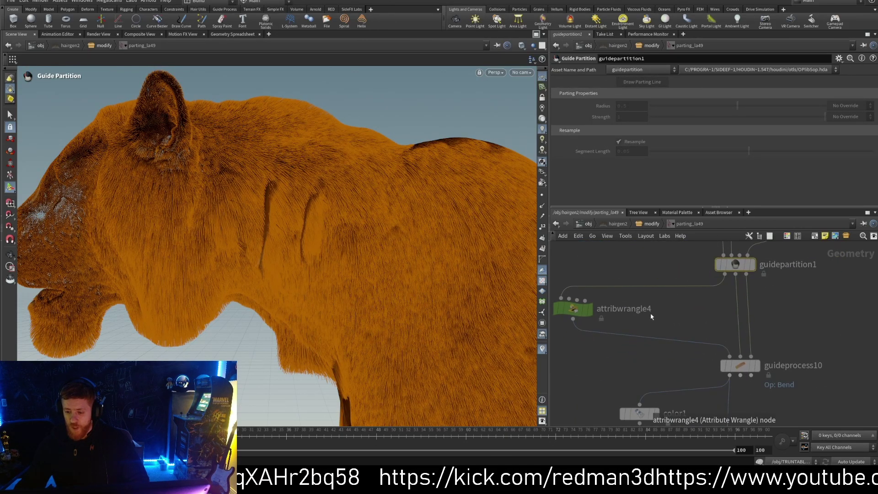
Examine attribwrangle4's VEX expression that remaps partdist with the curveDistance and strength parameters.
scroll(653, 310, "up", 2)
left_click_drag(608, 279, 685, 368)
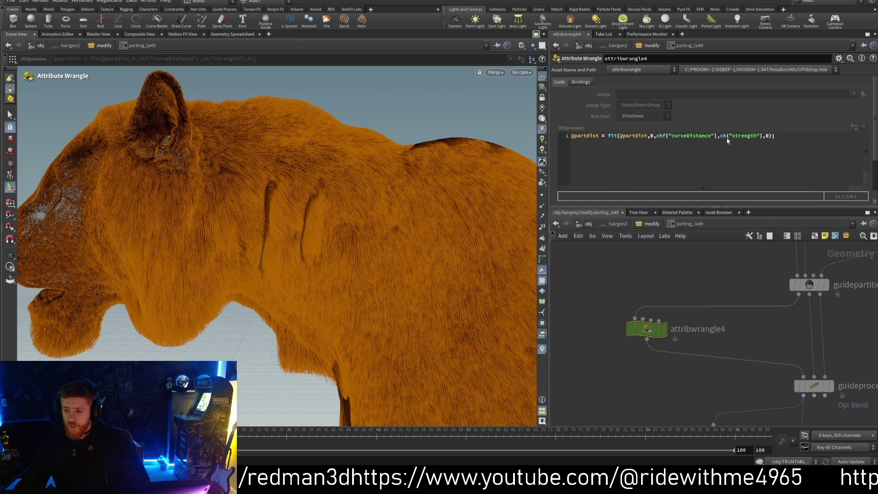
scroll(774, 145, "down", 2)
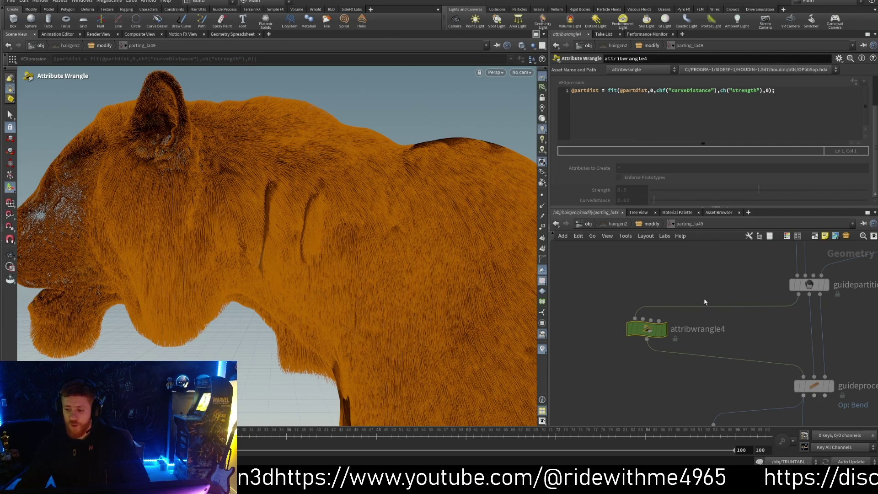
Examine guideprocess10's masking settings and its Bend operation's direction and angle attributes.
middle_click_drag(768, 368, 753, 345)
left_click_drag(754, 327, 867, 405)
left_click(816, 364)
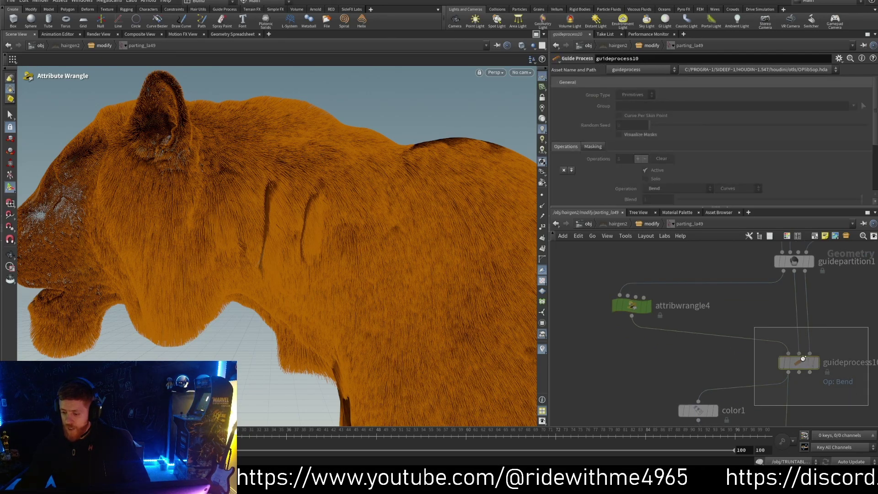
left_click(592, 147)
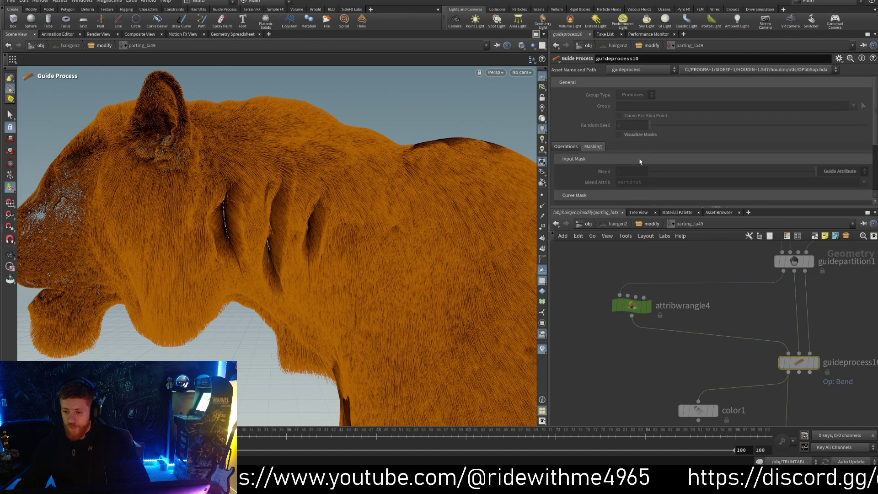
left_click(567, 146)
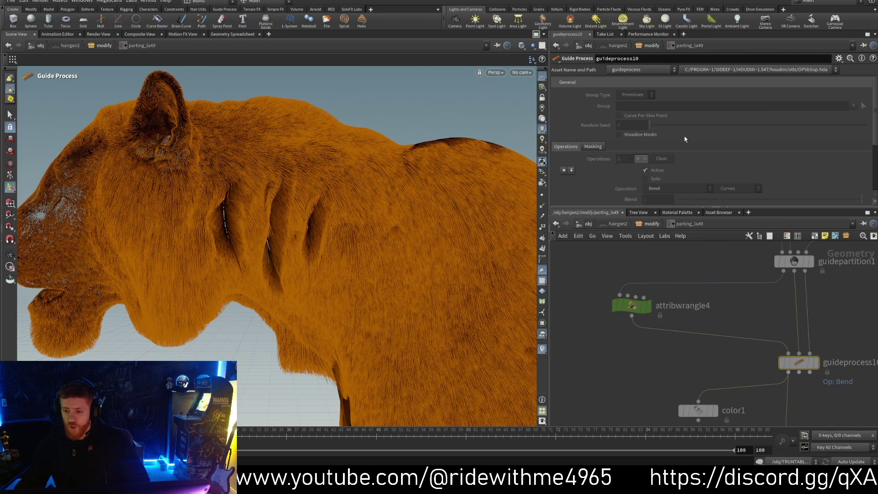
scroll(695, 140, "down", 3)
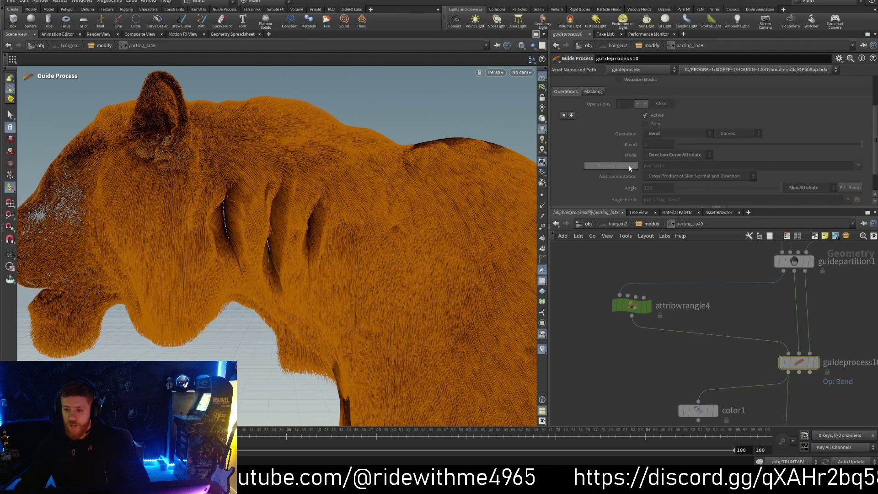
scroll(694, 170, "down", 1)
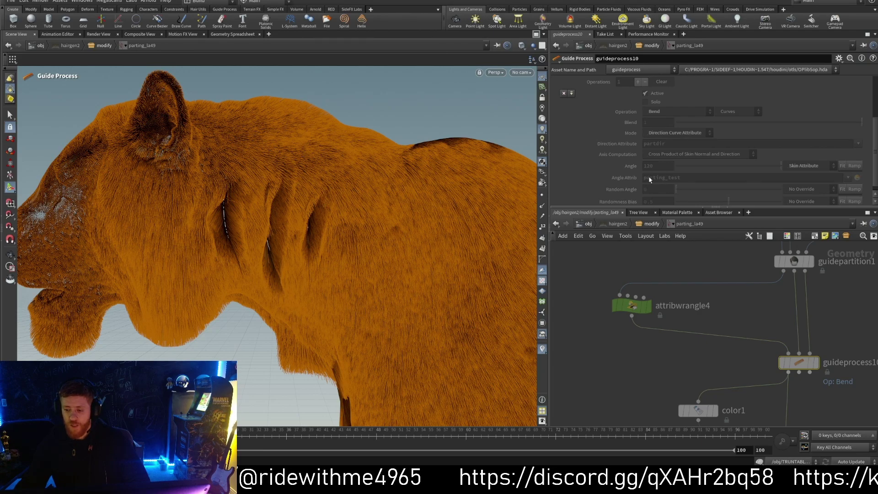
Inspect the color1 node's mask visualization and the switch1 node that chooses between guideprocess10 and color1.
scroll(654, 342, "down", 3)
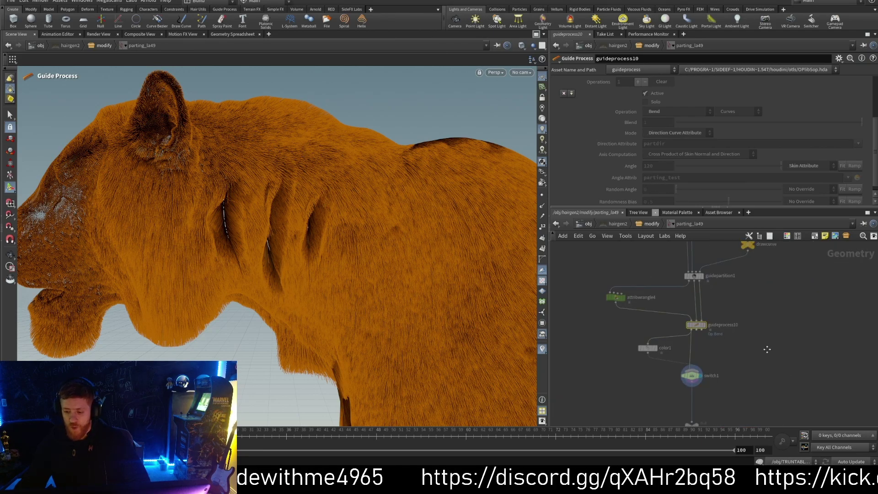
middle_click_drag(767, 349, 761, 331)
left_click_drag(612, 314, 654, 348)
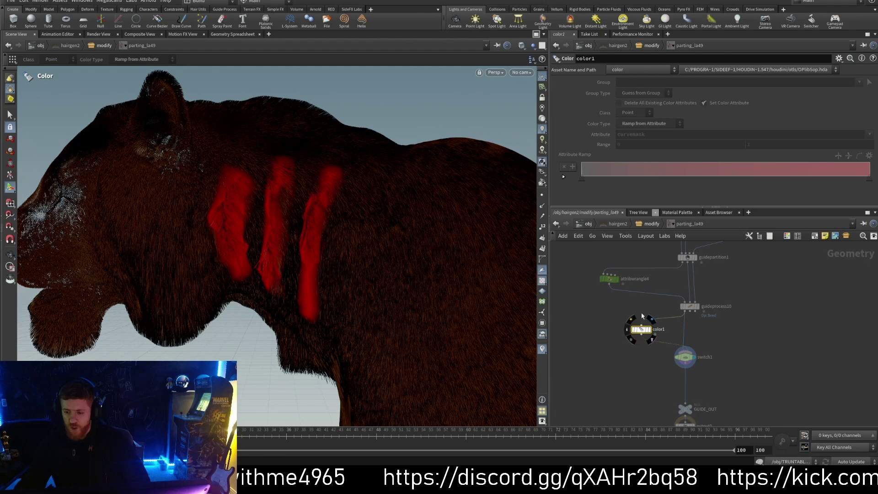
left_click(641, 335)
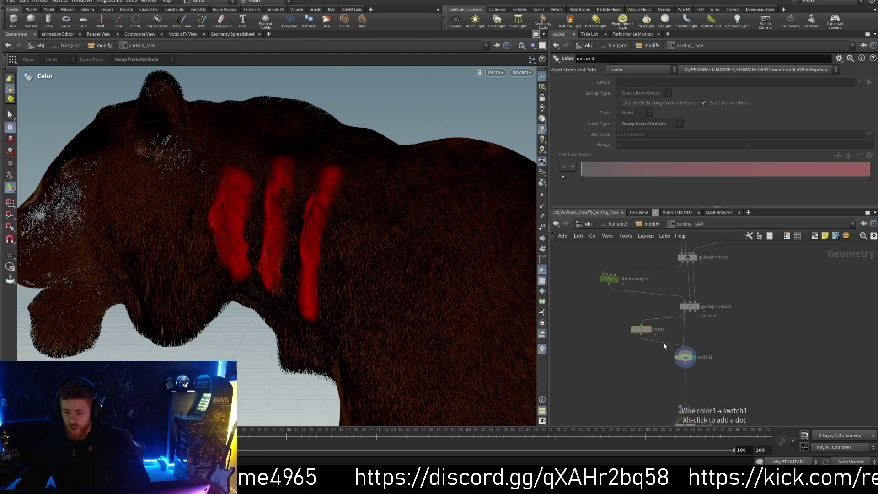
left_click(690, 361)
left_click(680, 362)
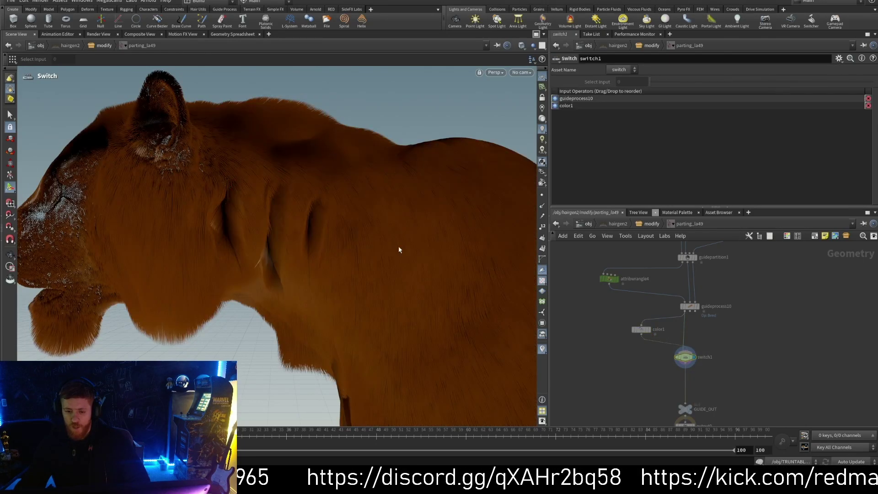
Return to the modify network and view the partings on the cat's neck and shoulder from farther away.
key("u")
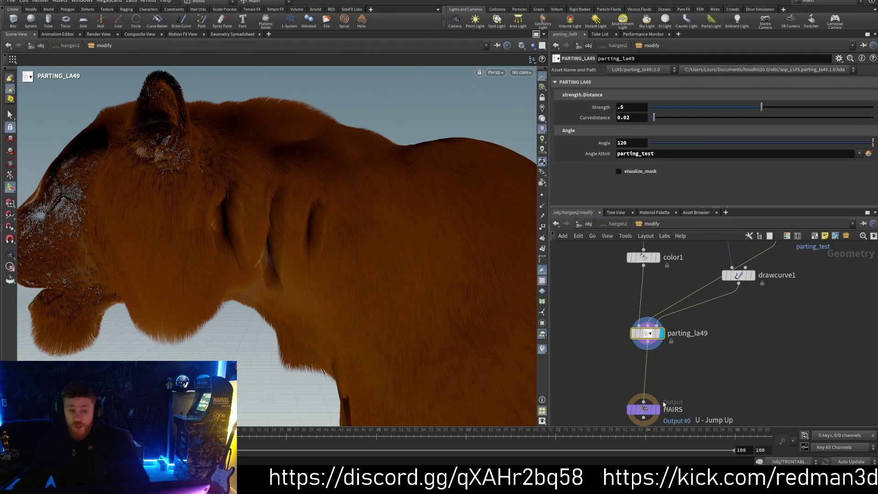
right_click_drag(341, 217, 280, 228, "alt")
middle_click_drag(281, 227, 256, 220, "alt")
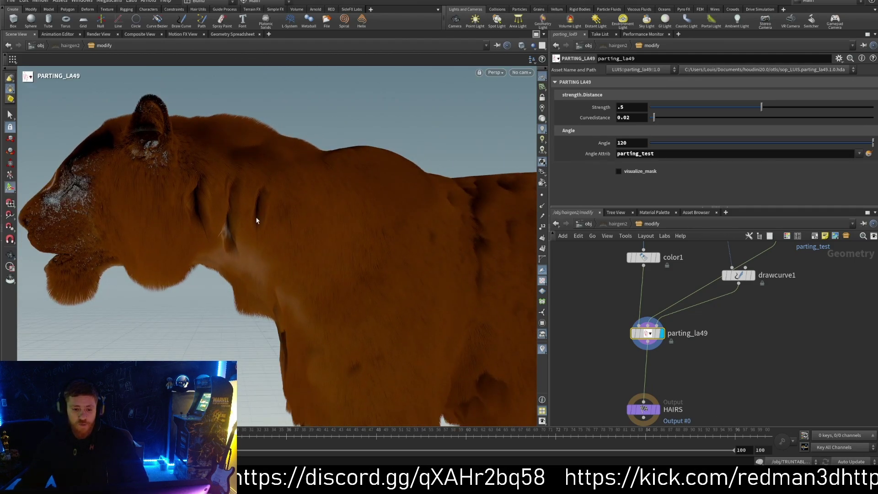